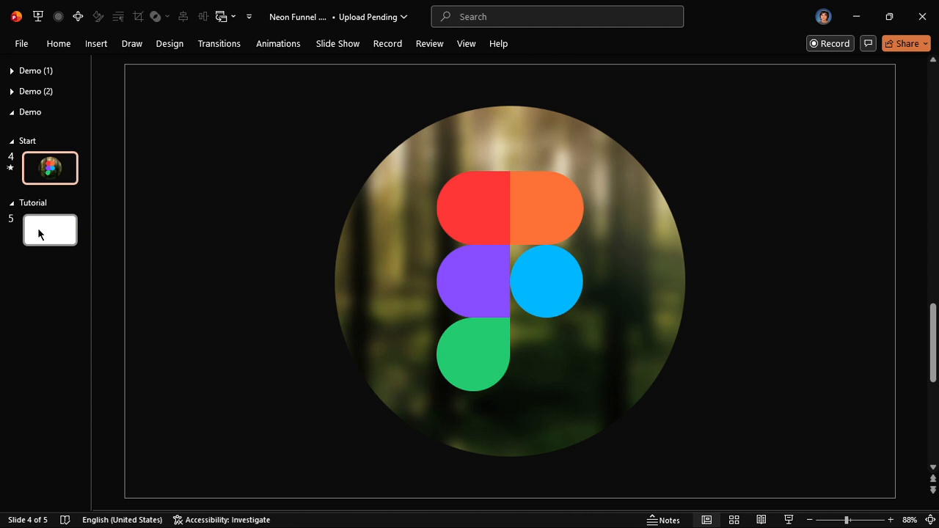
- Copy the forest background picture from the Home slide of the Figma presentation, starting from the empty Tutorial slide
{"action": "left_click", "coordinate": [38, 233]}
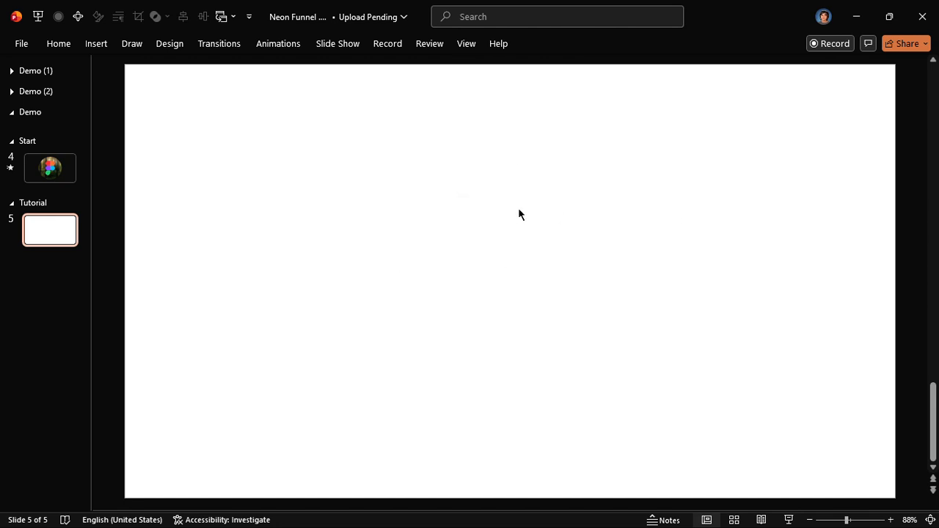
{"action": "left_click", "coordinate": [226, 20]}
{"action": "key", "text": "Escape"}
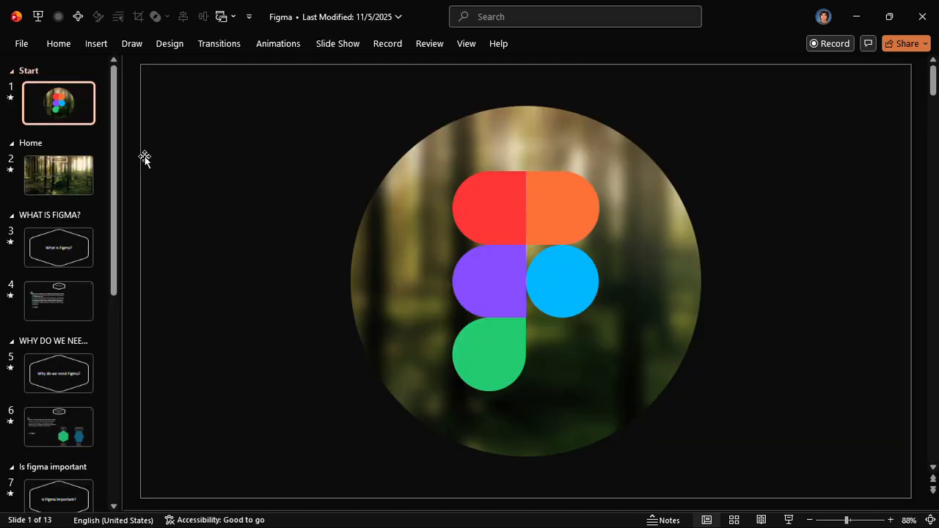
{"action": "left_click", "coordinate": [42, 189]}
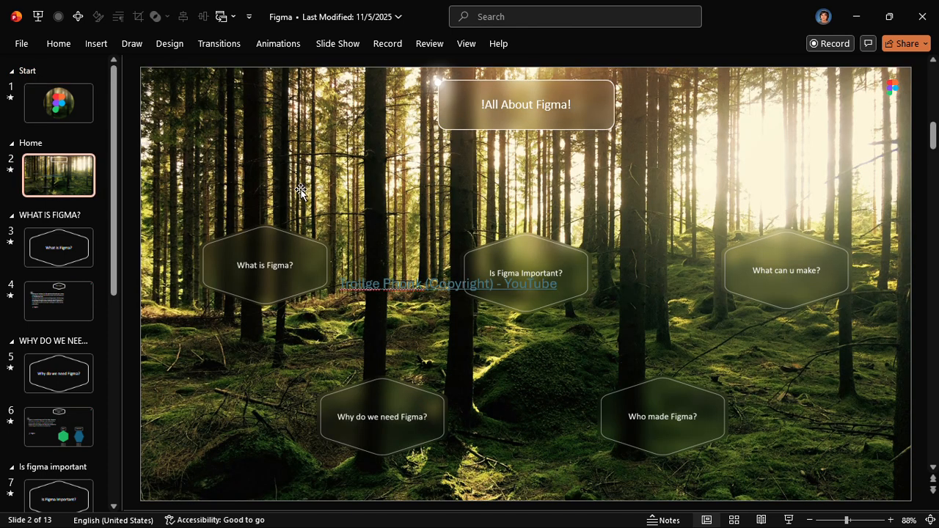
{"action": "left_click", "coordinate": [303, 192]}
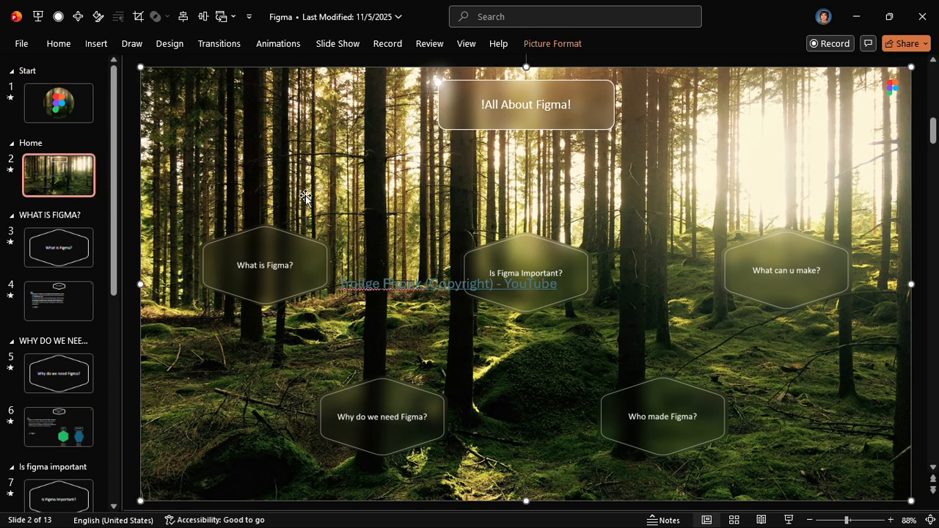
{"action": "left_click", "coordinate": [387, 280]}
{"action": "left_click", "coordinate": [346, 217]}
{"action": "right_click", "coordinate": [346, 217]}
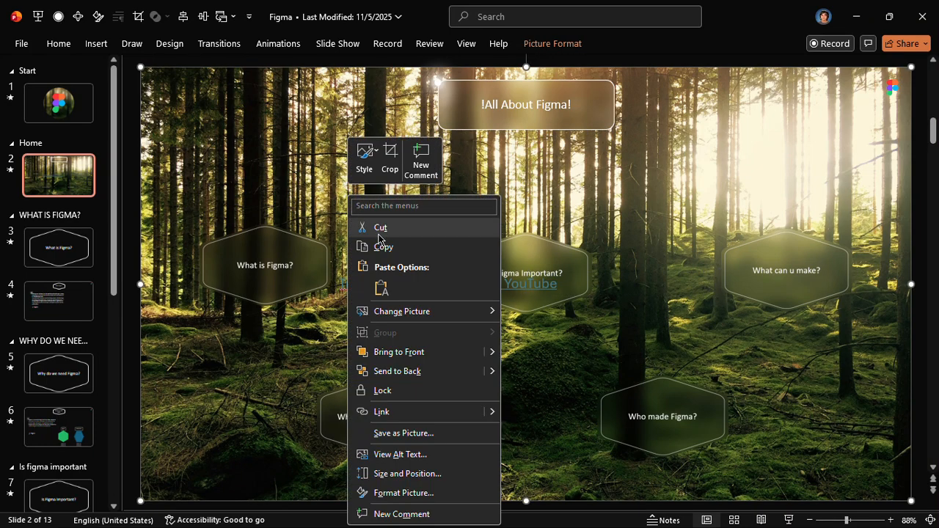
{"action": "left_click", "coordinate": [378, 245]}
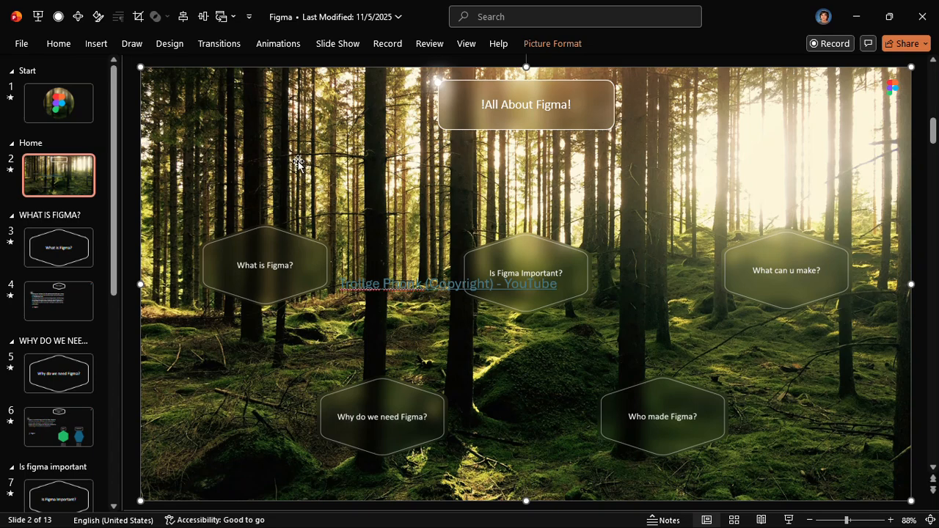
- Paste the forest picture onto the empty Tutorial slide of the Neon Funnel presentation and crop it to a 16:9 aspect ratio
{"action": "key", "text": "alt+Tab"}
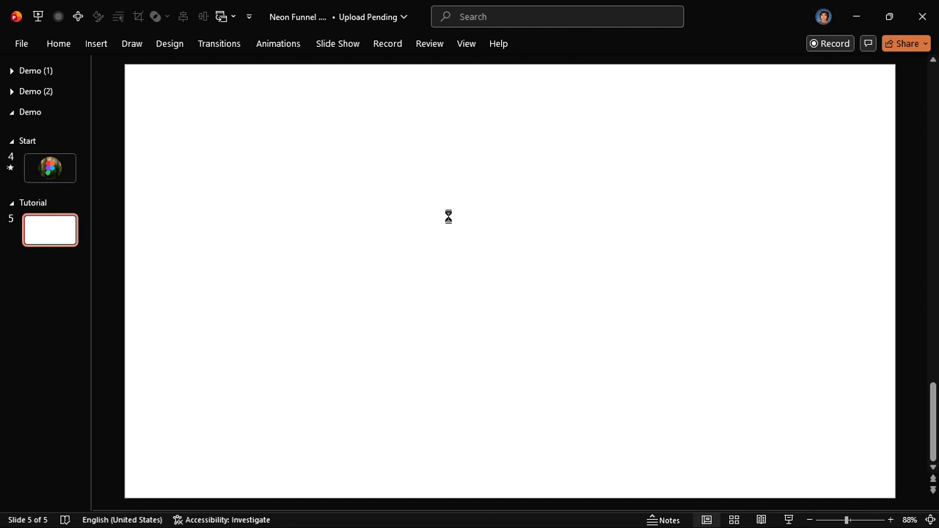
{"action": "key", "text": "ctrl+v"}
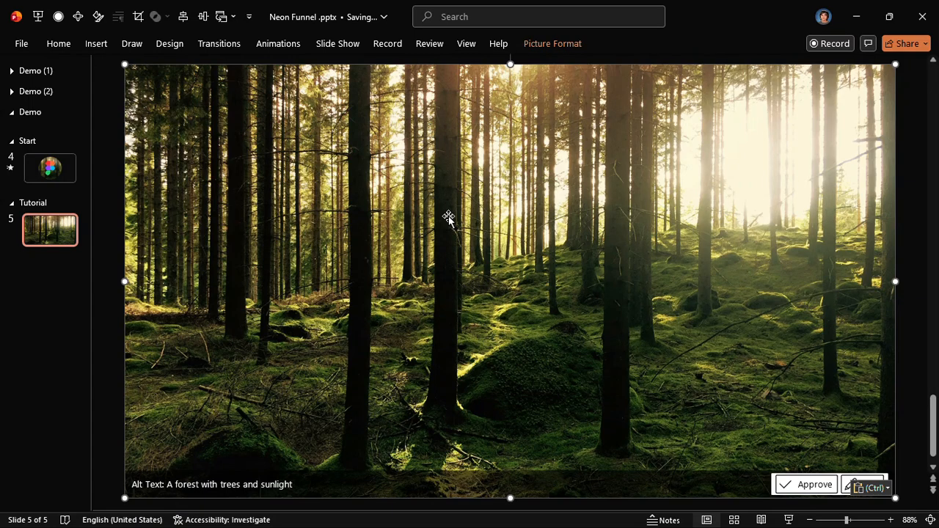
{"action": "key", "text": "alt"}
{"action": "key", "text": "2"}
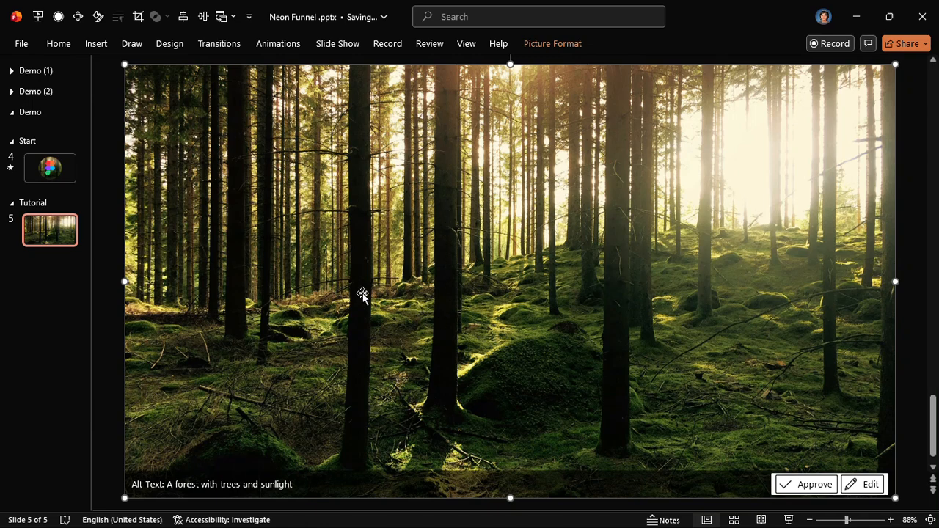
{"action": "left_click", "coordinate": [97, 229]}
{"action": "left_click", "coordinate": [408, 220]}
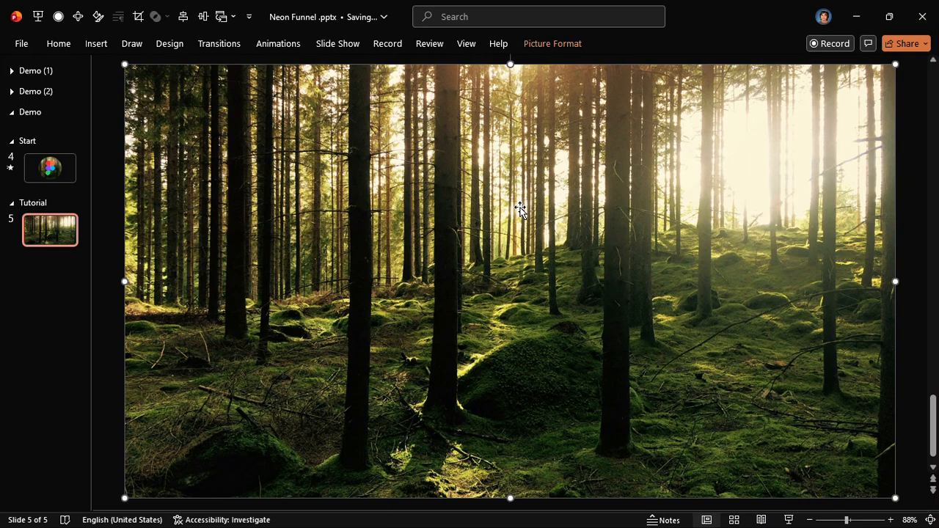
{"action": "right_click", "coordinate": [664, 181]}
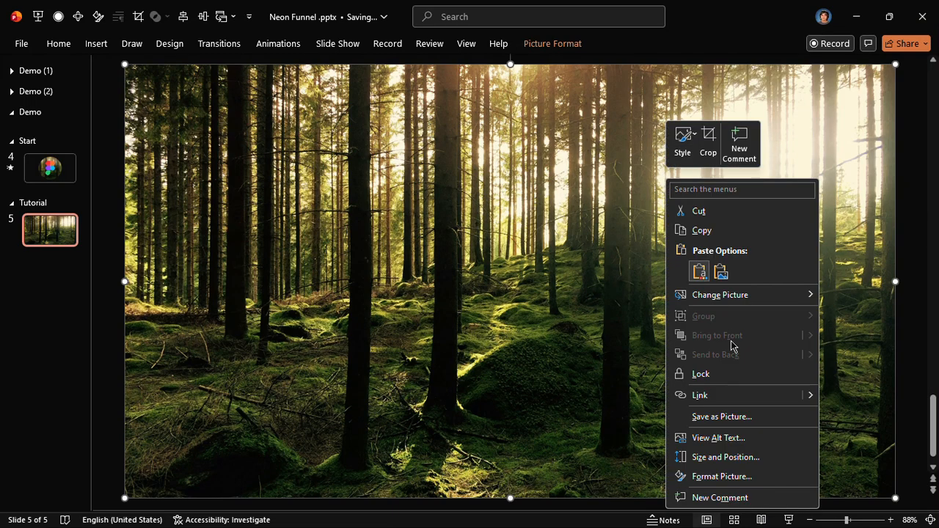
{"action": "left_click", "coordinate": [467, 342]}
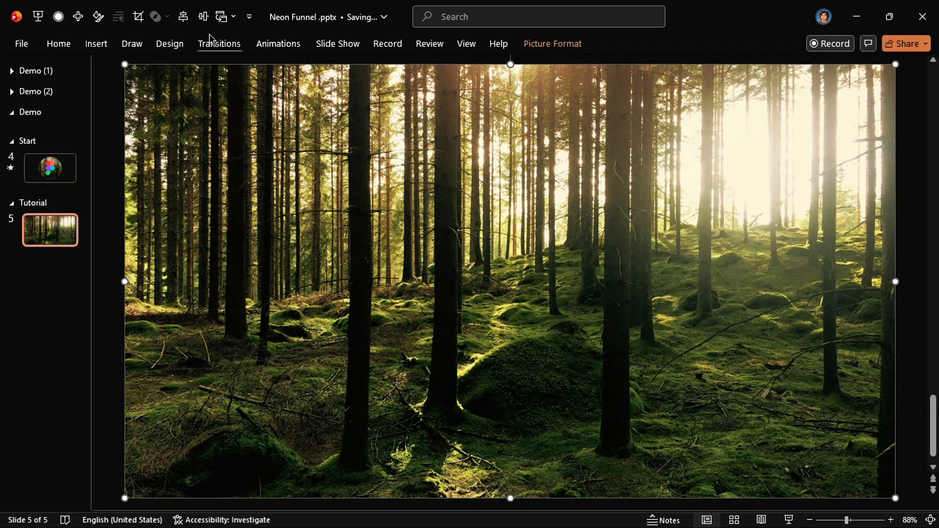
- Examine the Quick Access Toolbar customization options and the commands assigned to it
{"action": "left_click", "coordinate": [248, 20]}
{"action": "left_click", "coordinate": [328, 291]}
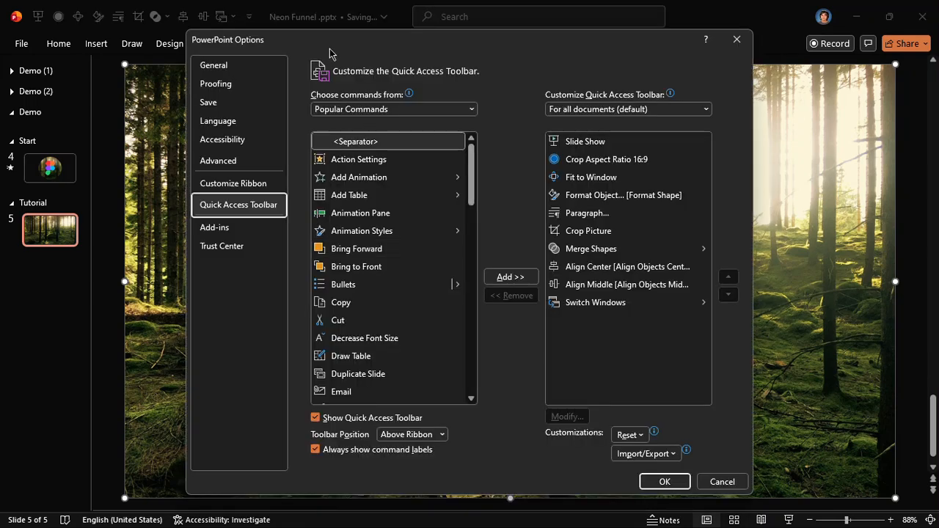
{"action": "left_click", "coordinate": [346, 112]}
{"action": "left_click", "coordinate": [355, 150]}
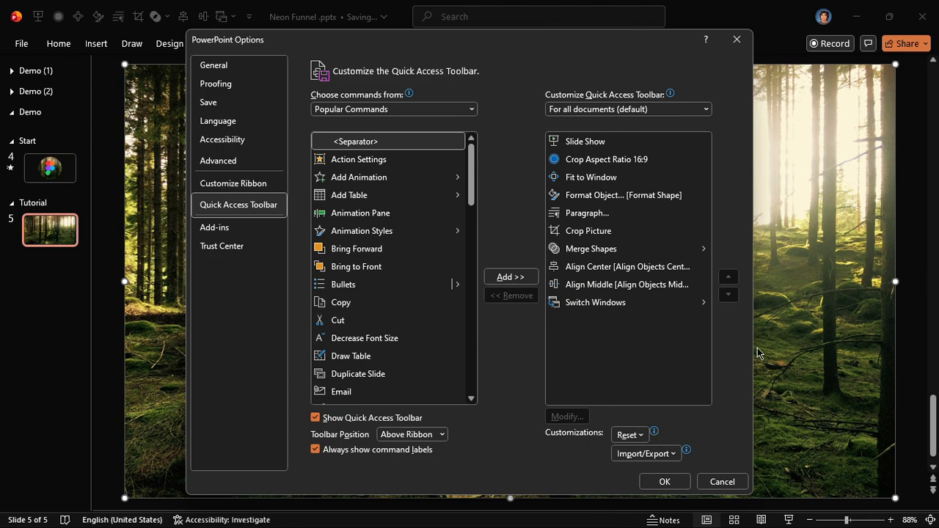
{"action": "left_click", "coordinate": [664, 482]}
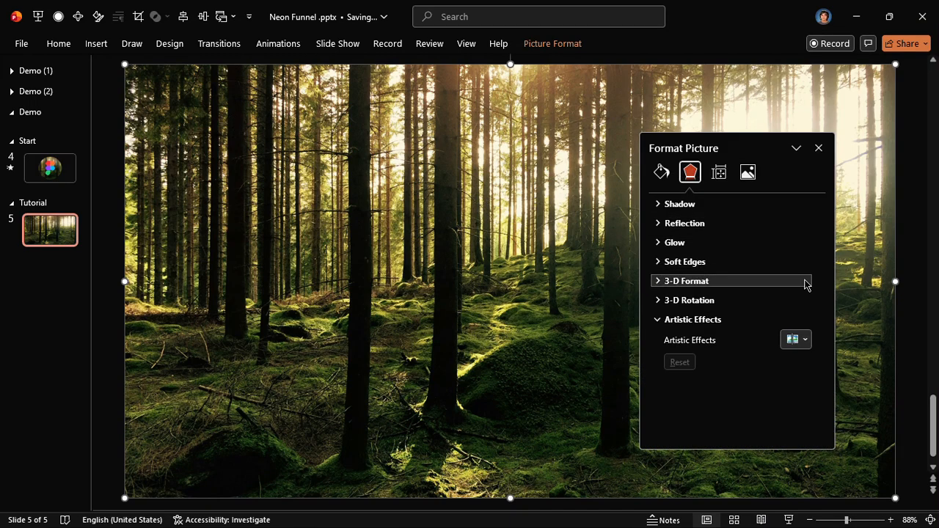
- Apply the Blur artistic effect to the forest picture with a radius of 44
{"action": "left_click", "coordinate": [795, 347]}
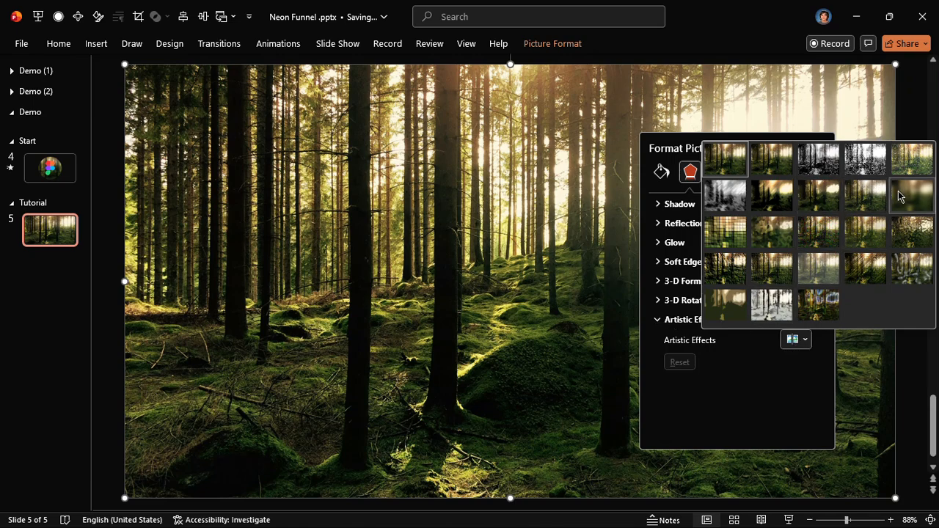
{"action": "key", "text": "Escape"}
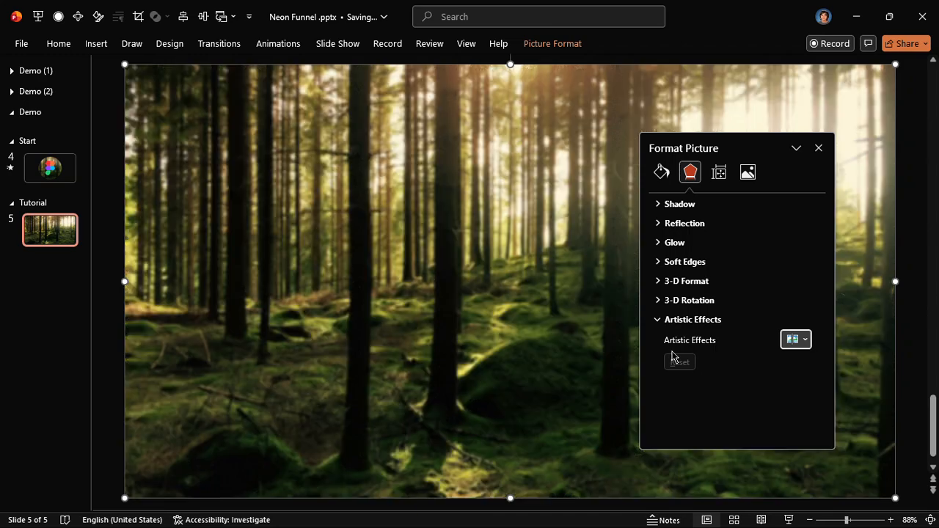
{"action": "left_click", "coordinate": [782, 363]}
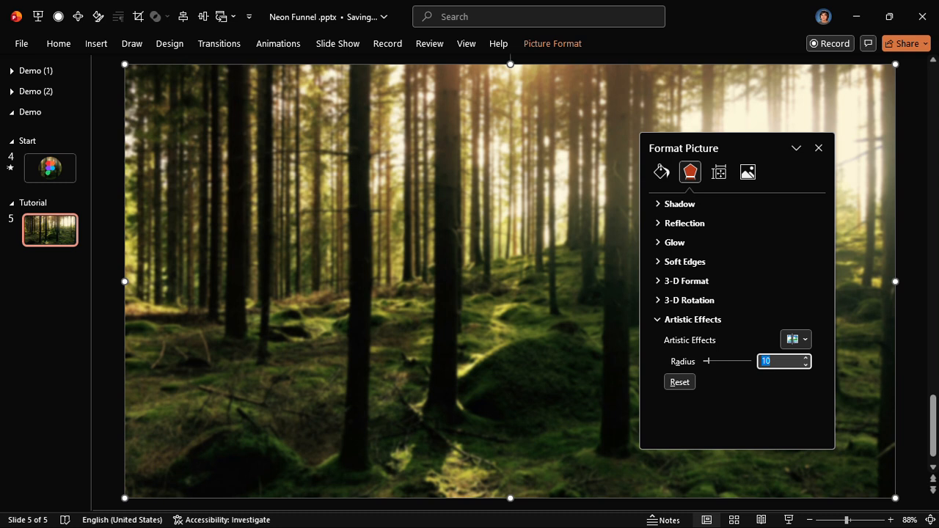
{"action": "type", "text": "44"}
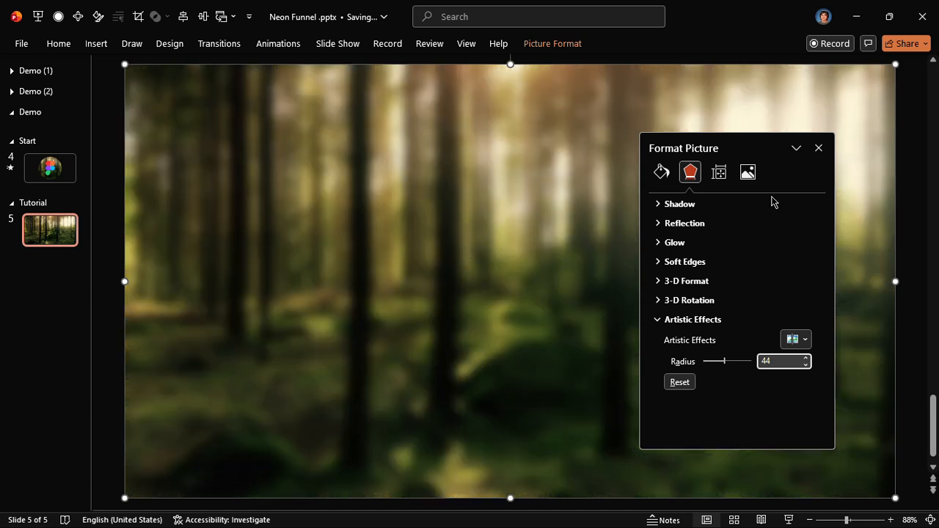
{"action": "left_click", "coordinate": [818, 149]}
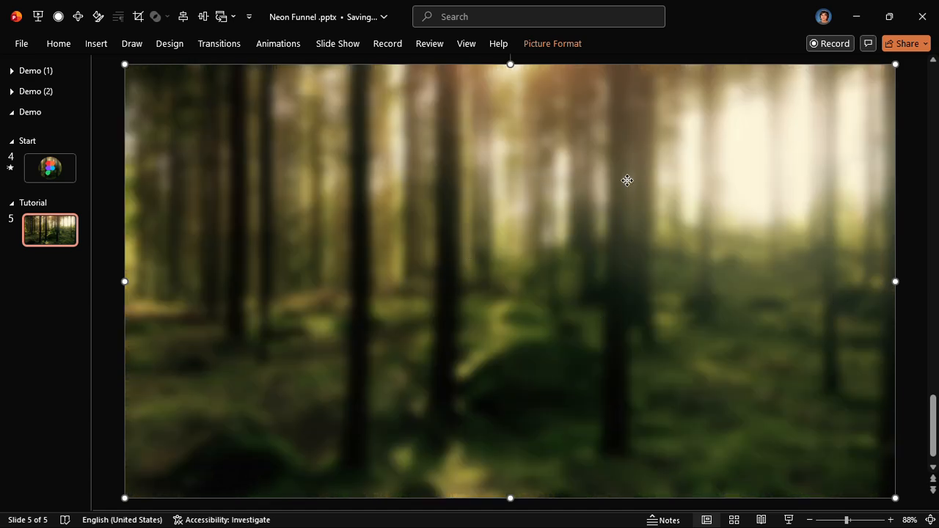
- Copy the blurred forest picture to the clipboard and delete it from the slide
{"action": "right_click", "coordinate": [627, 180]}
{"action": "left_click", "coordinate": [685, 234]}
{"action": "key", "text": "Delete"}
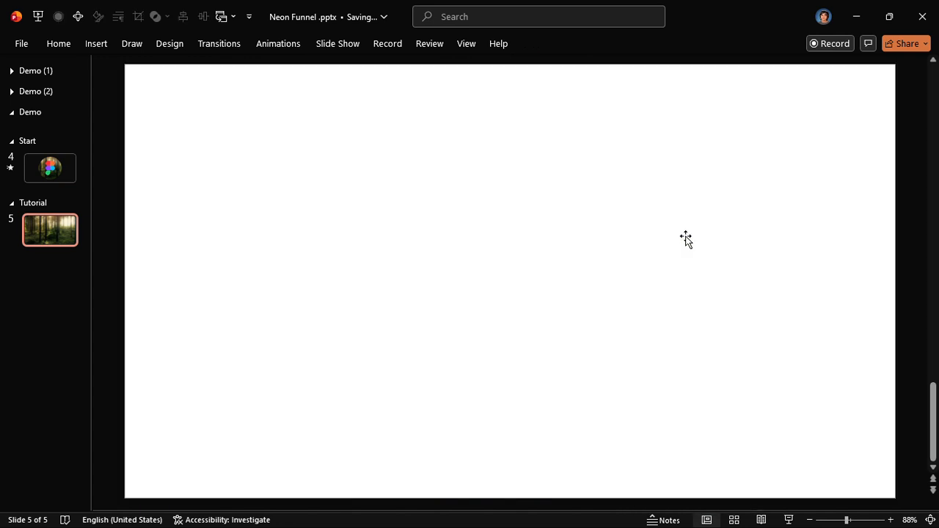
{"action": "right_click", "coordinate": [694, 236]}
{"action": "left_click", "coordinate": [614, 278]}
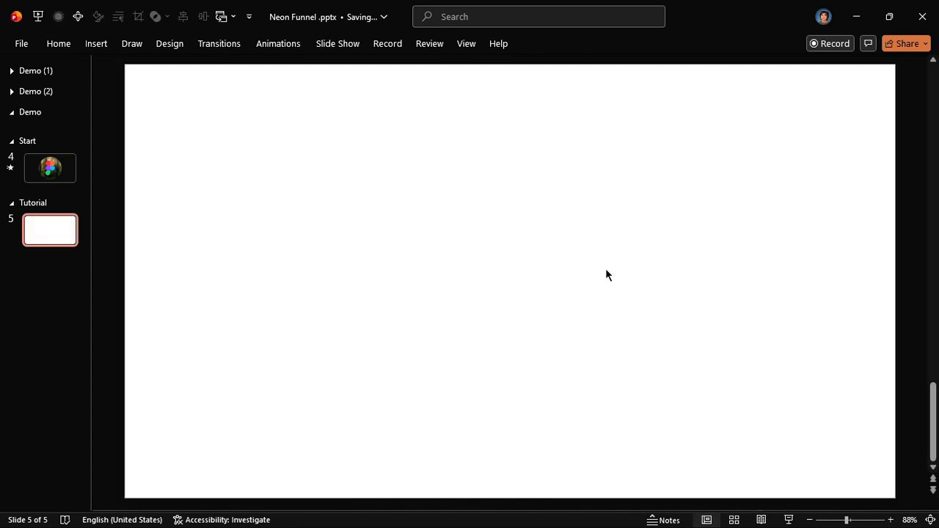
- Fill the slide background with the blurred forest picture from the clipboard
{"action": "right_click", "coordinate": [538, 215]}
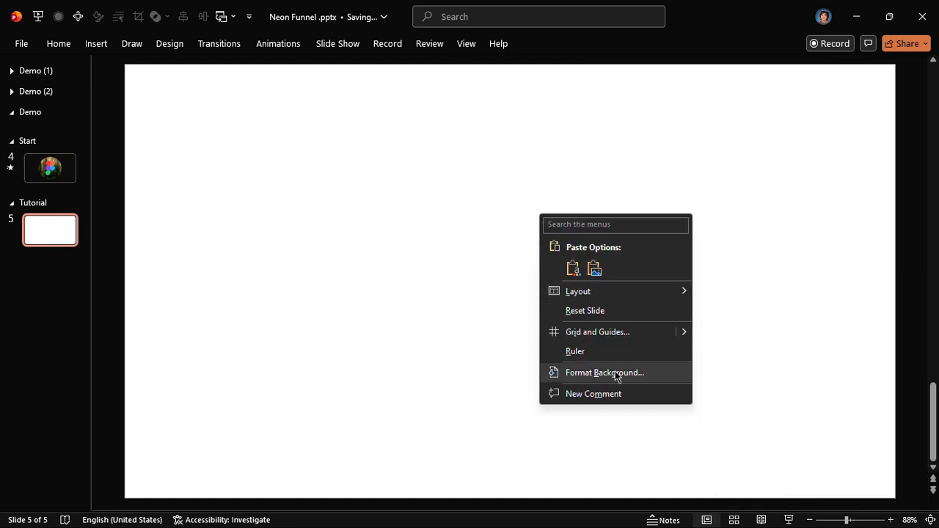
{"action": "left_click", "coordinate": [615, 372]}
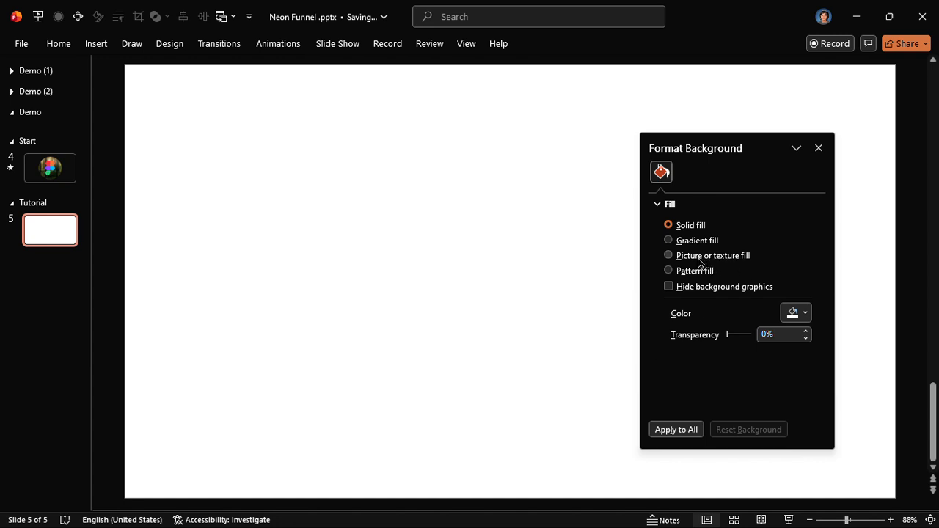
{"action": "left_click", "coordinate": [698, 257]}
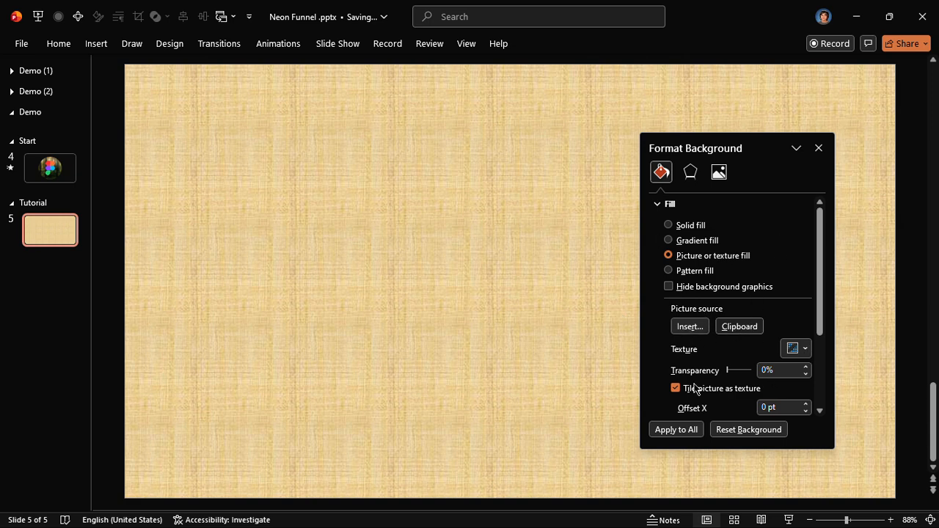
{"action": "left_click", "coordinate": [740, 326]}
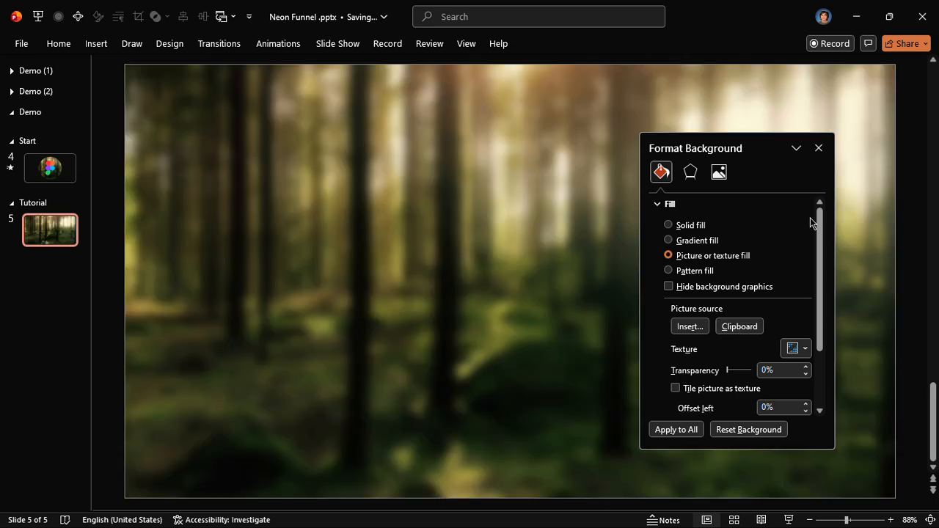
{"action": "left_click", "coordinate": [819, 148]}
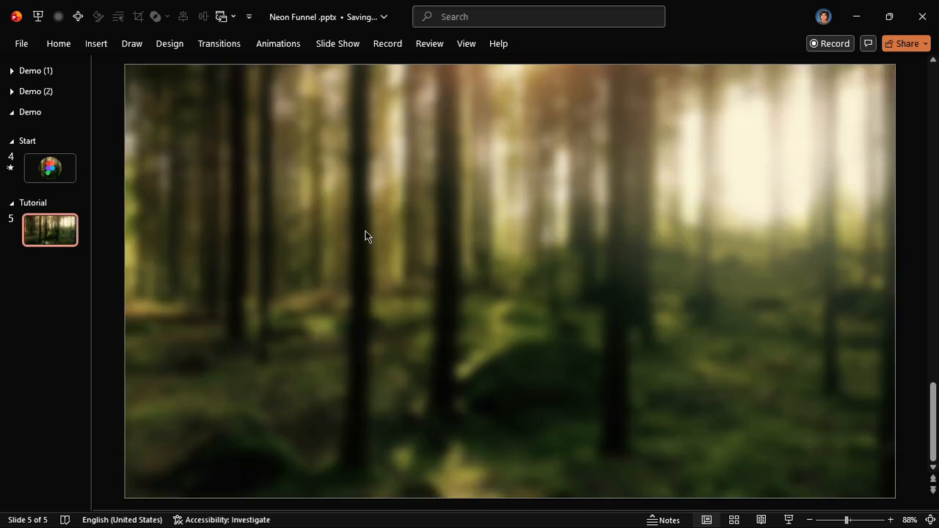
- Insert a 1-inch square with the Rectangle shape and align it to the center and middle of the slide
{"action": "left_click", "coordinate": [60, 46]}
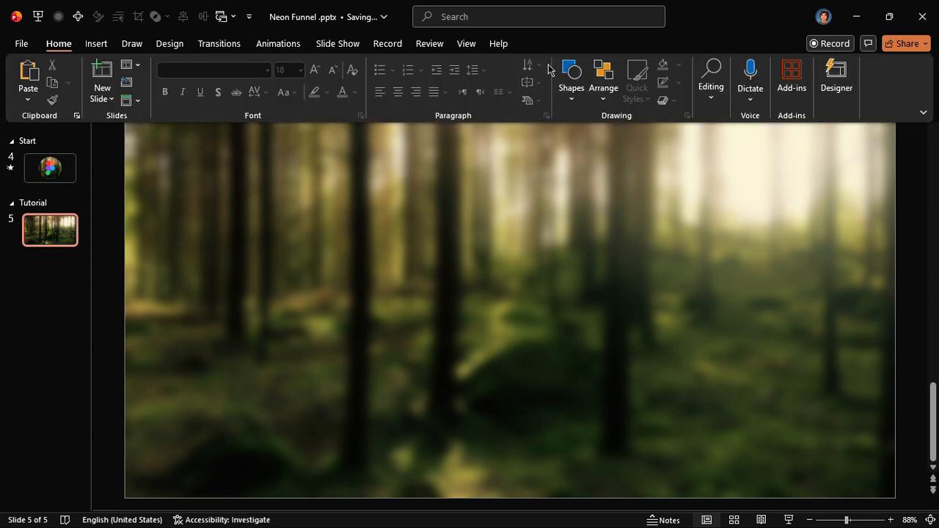
{"action": "left_click", "coordinate": [571, 75]}
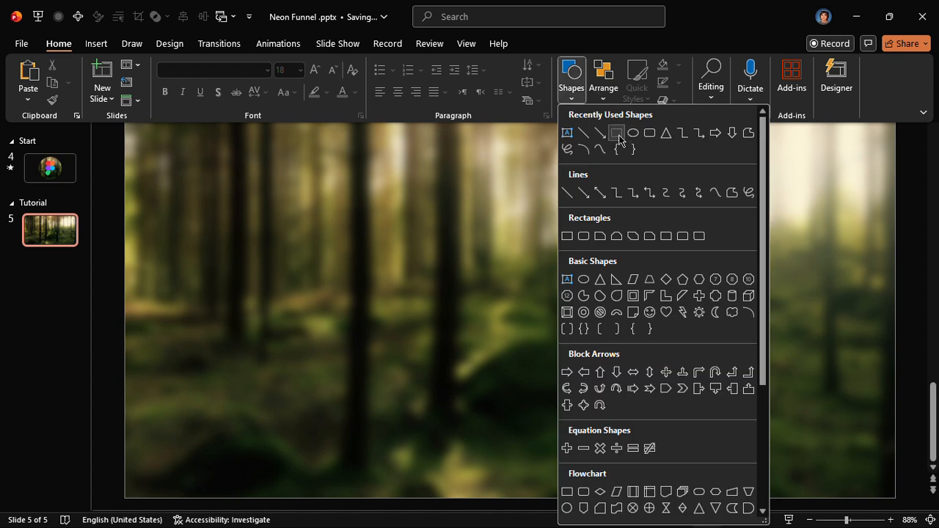
{"action": "left_click", "coordinate": [619, 135]}
{"action": "left_click", "coordinate": [124, 67]}
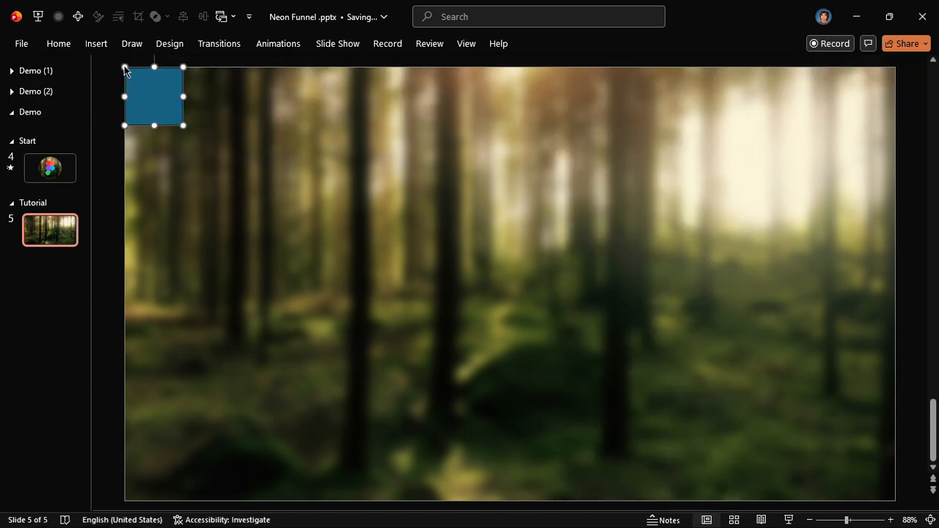
{"action": "key", "text": "alt+8"}
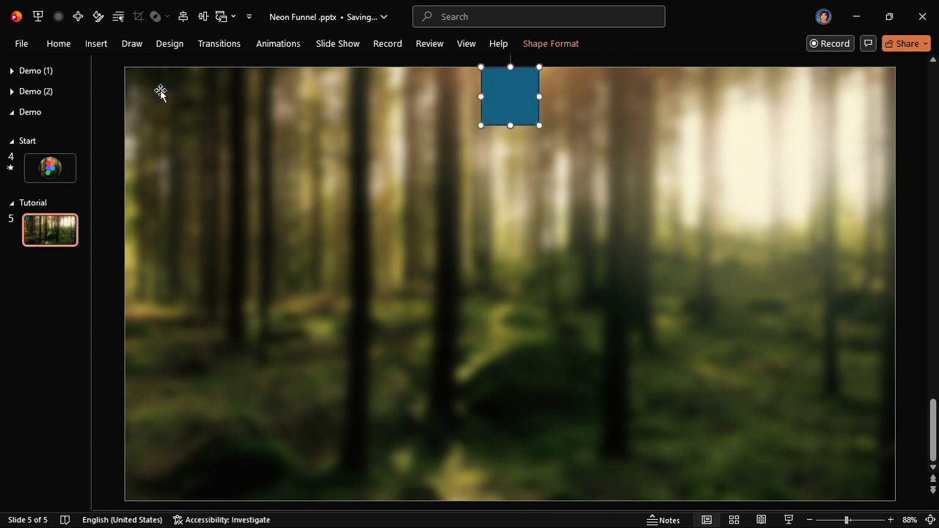
{"action": "key", "text": "alt+9"}
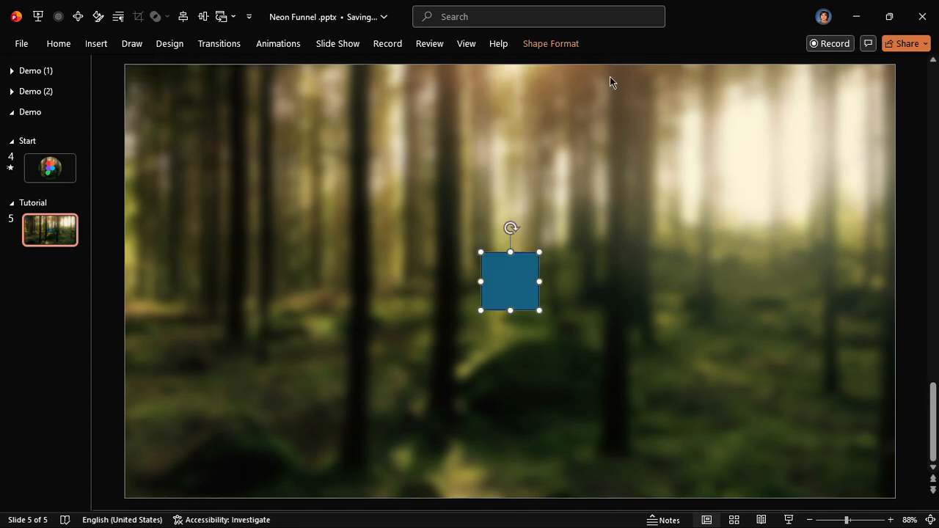
- Align the blue square to the top and left edges of the slide
{"action": "left_click", "coordinate": [566, 46]}
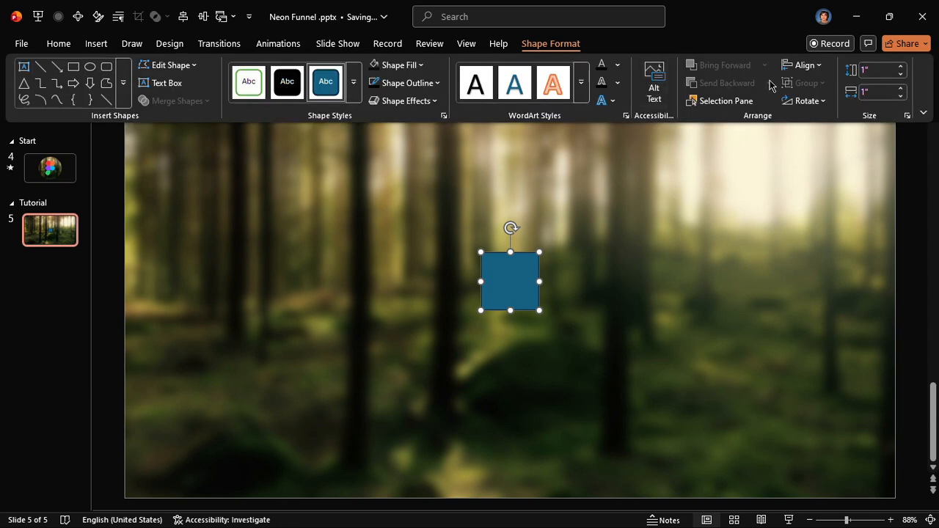
{"action": "left_click", "coordinate": [809, 67]}
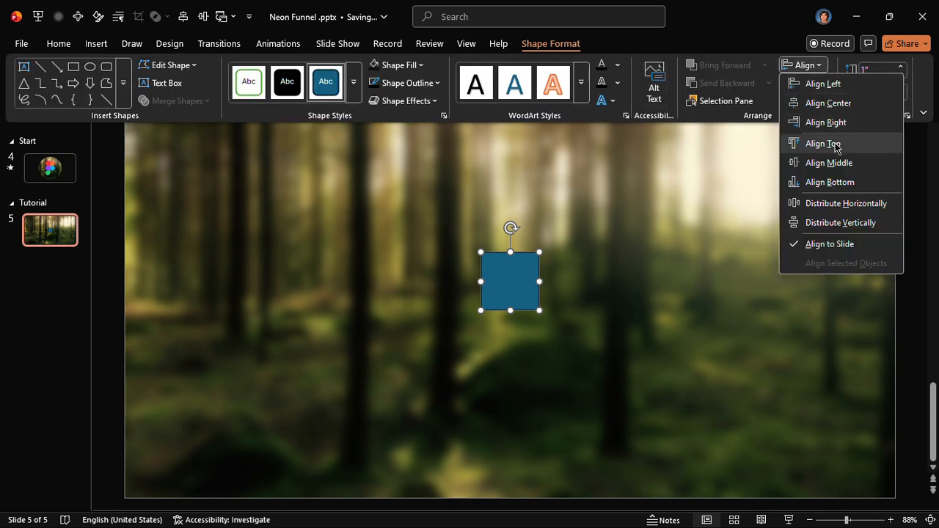
{"action": "left_click", "coordinate": [823, 143]}
{"action": "left_click", "coordinate": [804, 65]}
{"action": "left_click", "coordinate": [821, 84]}
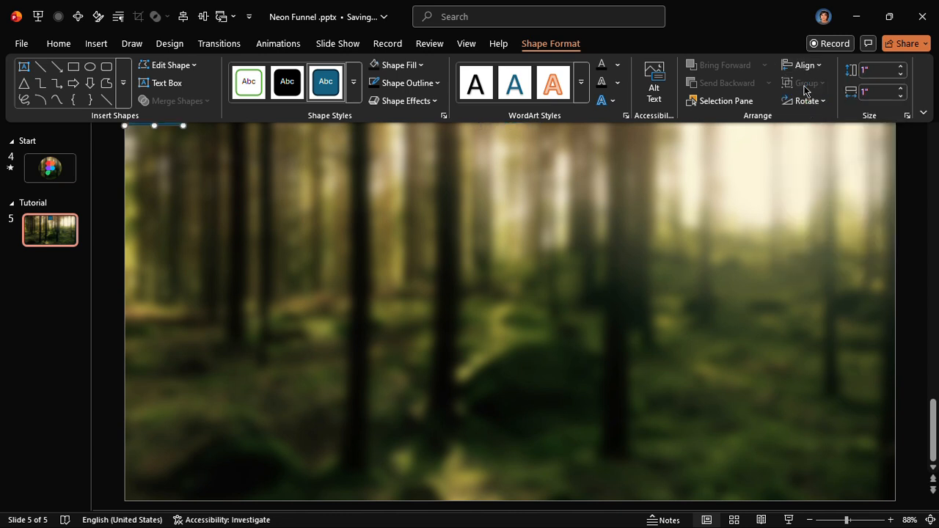
- Resize the blue square from its free corner to cover the whole slide, about 13.33 by 7.5 inches
{"action": "left_click", "coordinate": [267, 193]}
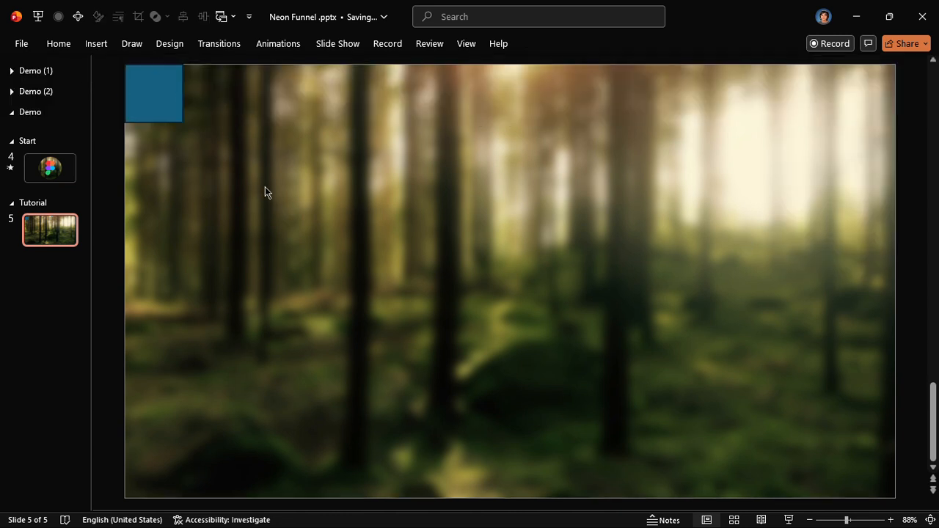
{"action": "left_click", "coordinate": [168, 103]}
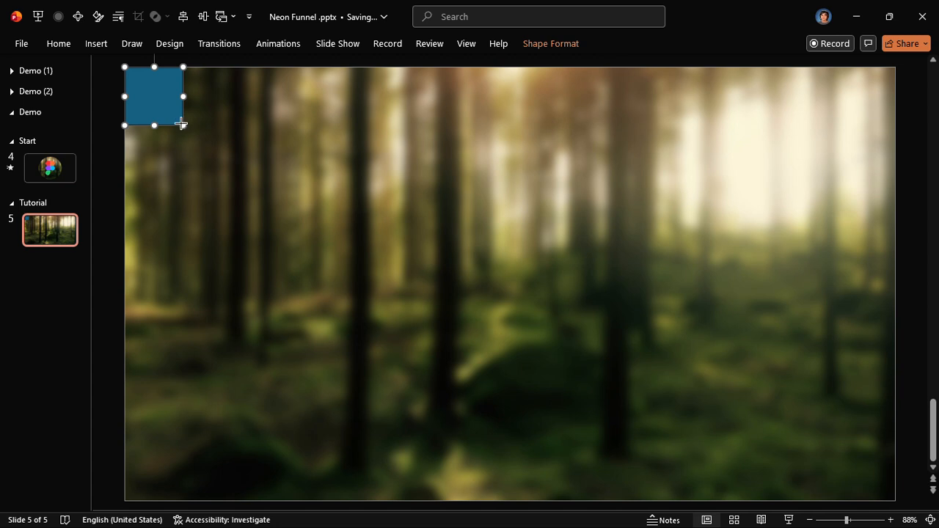
{"action": "left_click_drag", "start_coordinate": [182, 126], "coordinate": [896, 501]}
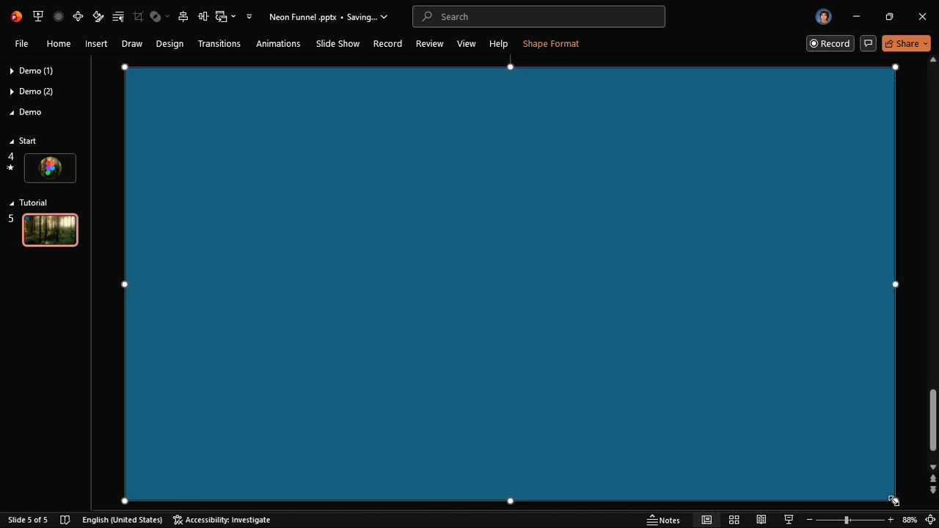
- Fill the full-slide rectangle with the near-black color
{"action": "left_click", "coordinate": [565, 46]}
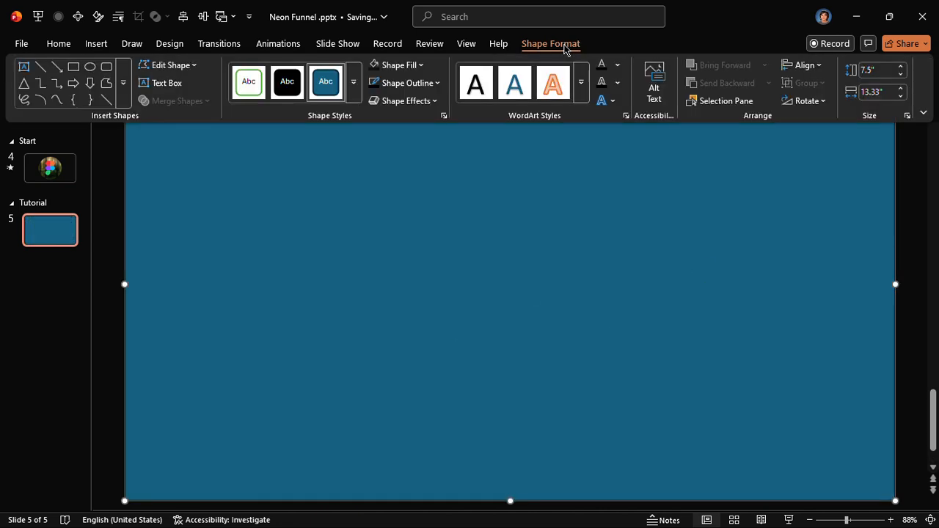
{"action": "left_click", "coordinate": [373, 66]}
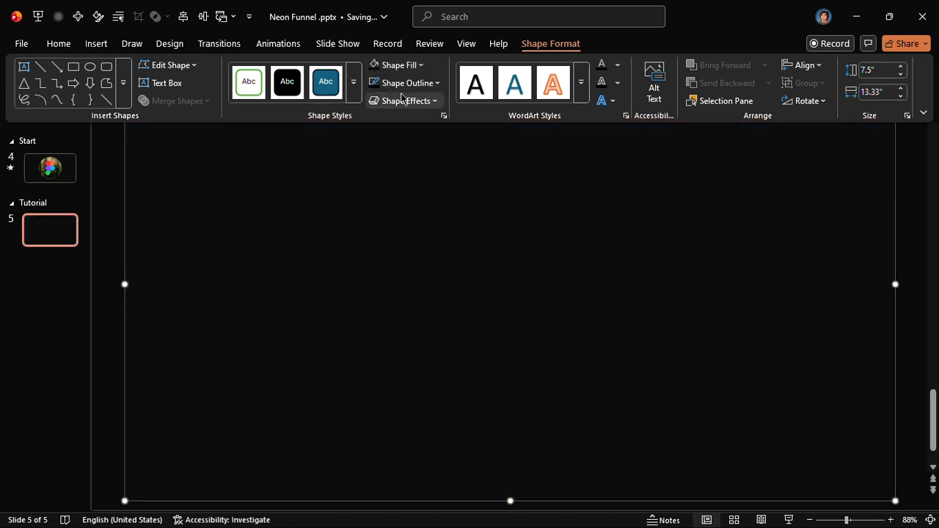
{"action": "left_click", "coordinate": [102, 203]}
{"action": "left_click", "coordinate": [100, 197]}
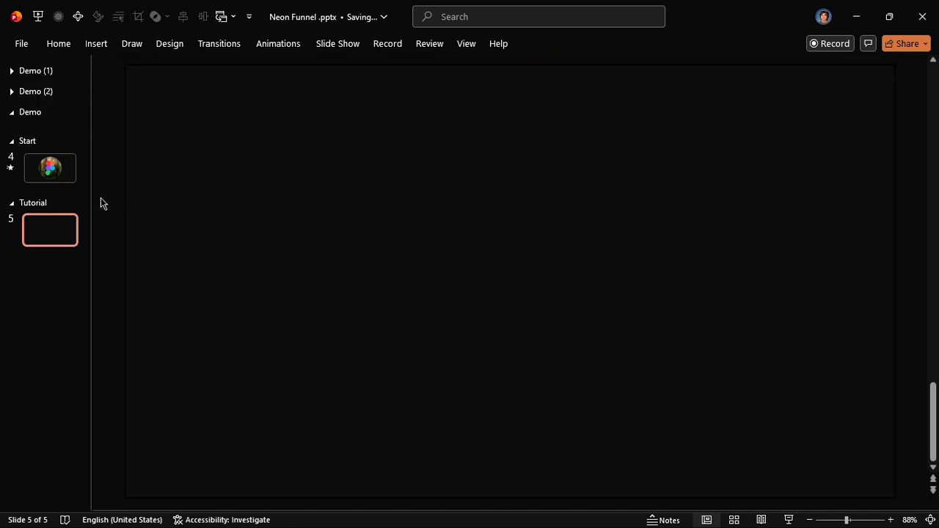
- Set the full-slide rectangle's solid fill to pure black from the theme colors
{"action": "left_click", "coordinate": [268, 207]}
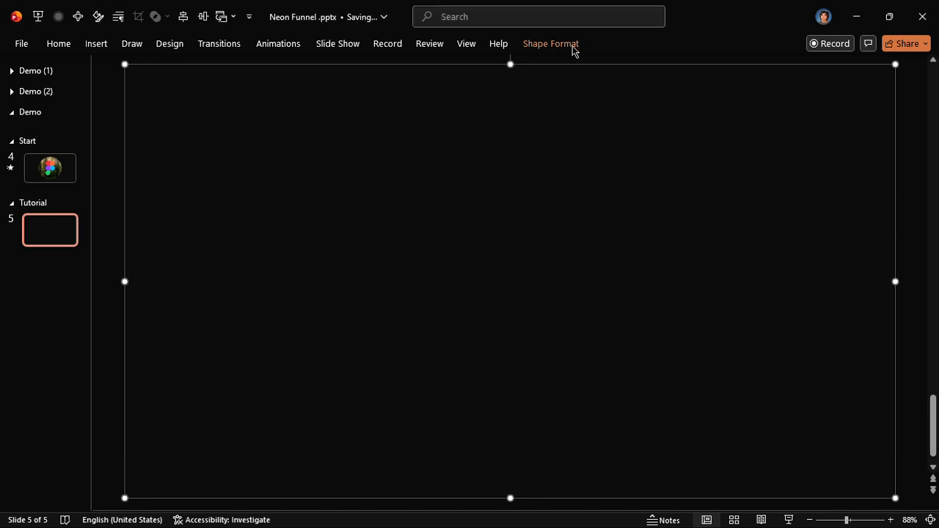
{"action": "key", "text": "alt+4"}
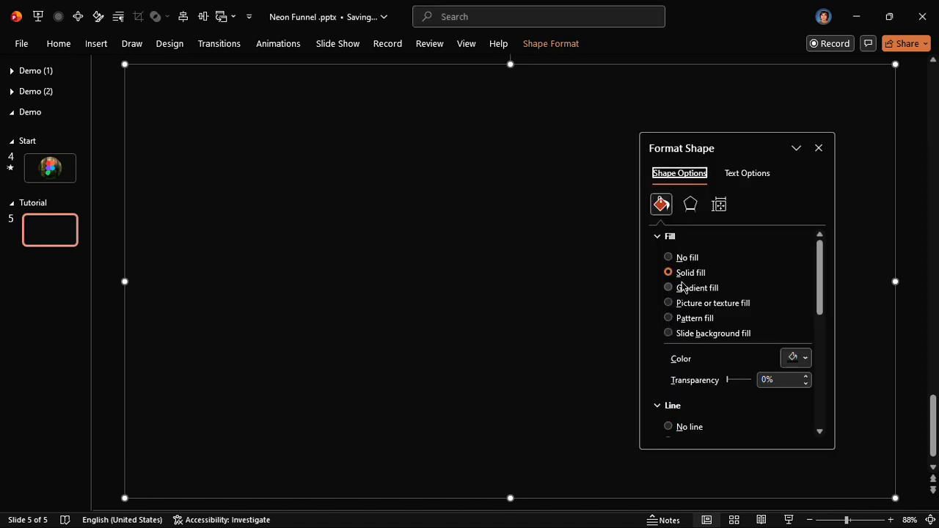
{"action": "left_click", "coordinate": [746, 405]}
{"action": "scroll", "coordinate": [748, 405], "scroll_direction": "down", "scroll_amount": 2}
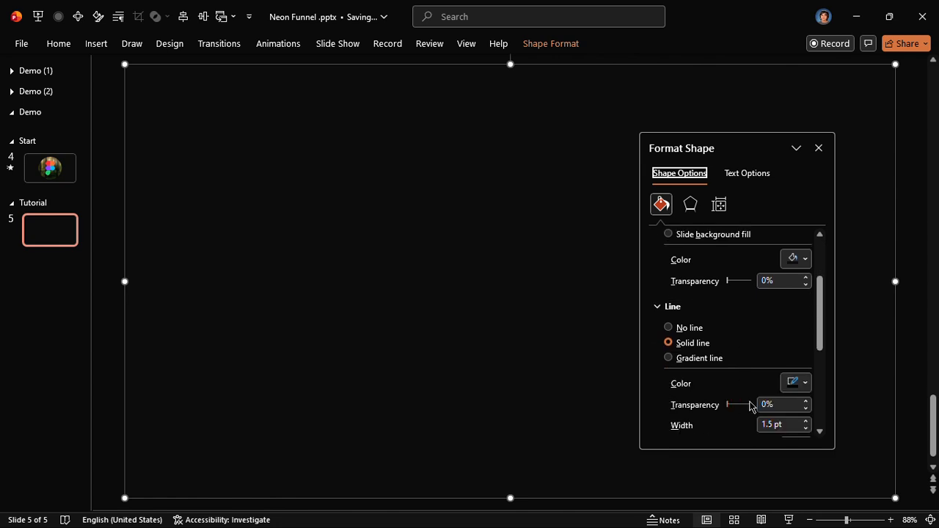
{"action": "left_click", "coordinate": [802, 260]}
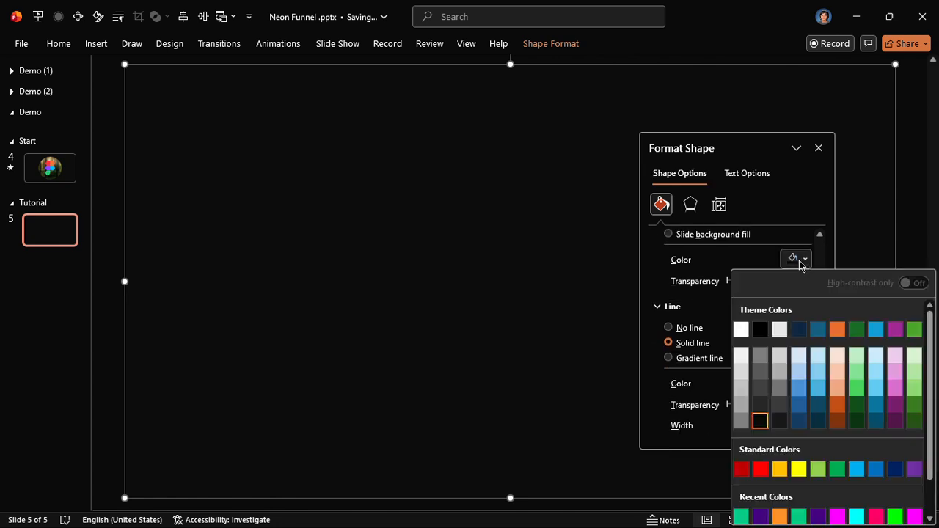
{"action": "left_click", "coordinate": [760, 329]}
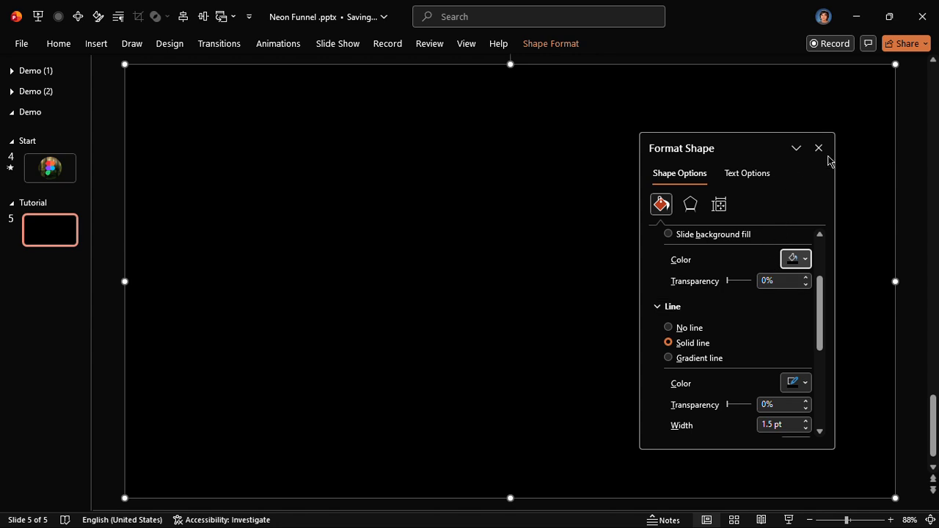
{"action": "left_click", "coordinate": [819, 148]}
{"action": "left_click", "coordinate": [903, 140]}
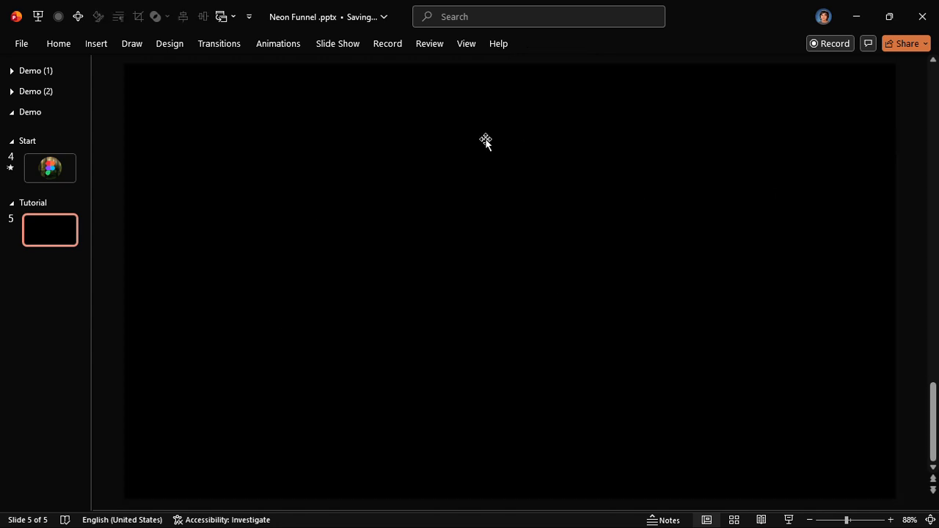
- Insert a 1-inch circle with the Oval shape and align it to the center and middle of the slide
{"action": "left_click", "coordinate": [370, 220]}
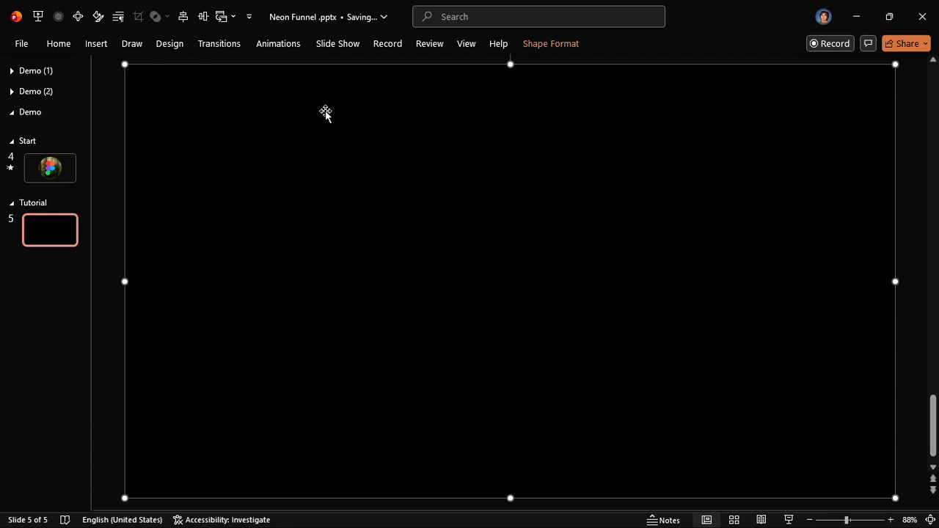
{"action": "left_click", "coordinate": [96, 45]}
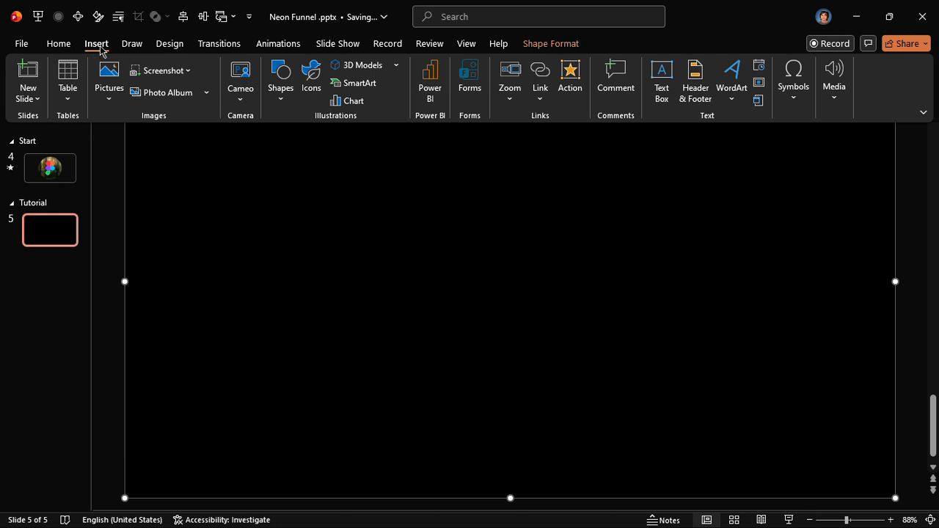
{"action": "left_click", "coordinate": [279, 86]}
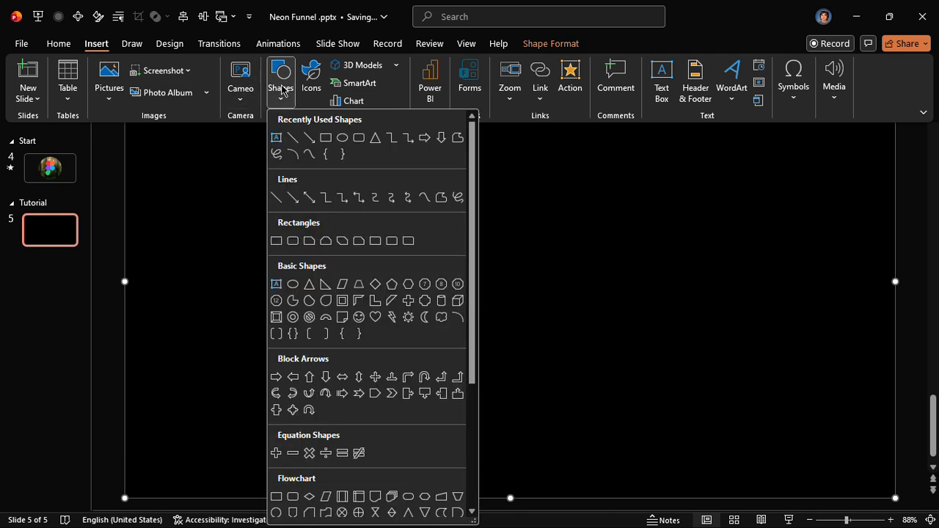
{"action": "left_click", "coordinate": [341, 154]}
{"action": "left_click", "coordinate": [557, 201]}
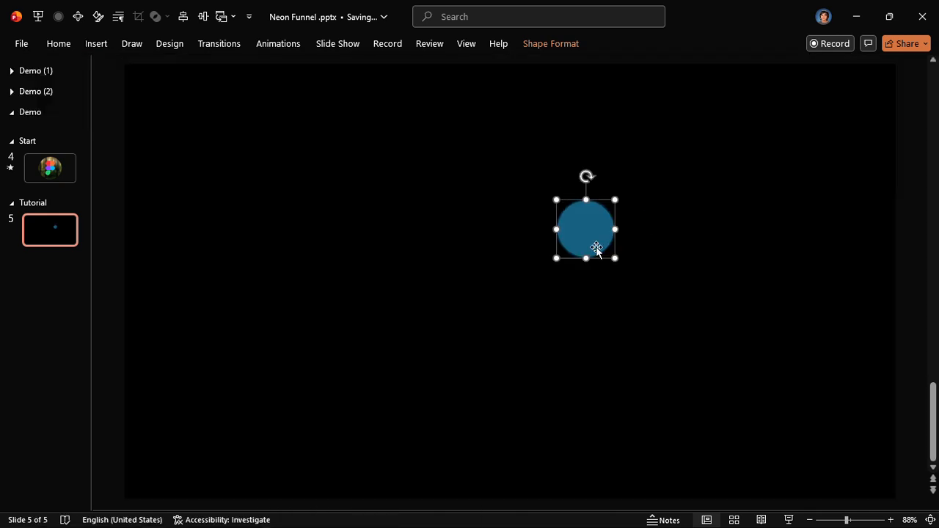
{"action": "key", "text": "alt+8"}
{"action": "key", "text": "alt+9"}
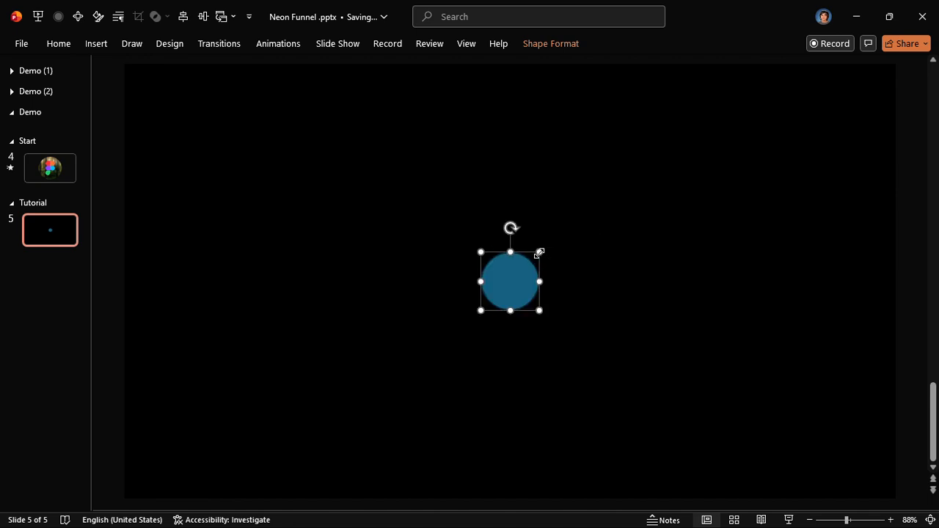
- Try to enlarge the circle about its center and undo the resize
{"action": "left_click_drag", "start_coordinate": [546, 251], "coordinate": [586, 309]}
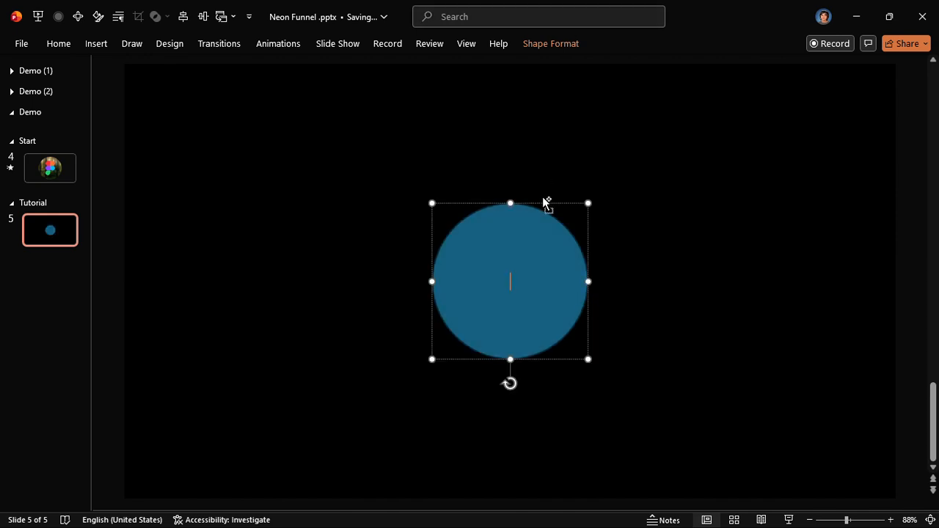
{"action": "key", "text": "ctrl+z"}
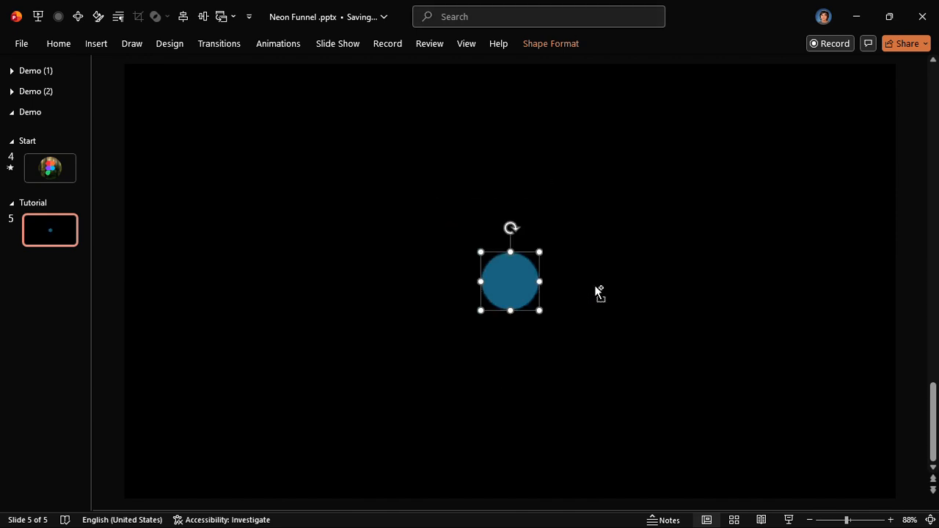
- Check the height and width of the large forest-filled circle on slide 4
{"action": "left_click", "coordinate": [561, 54]}
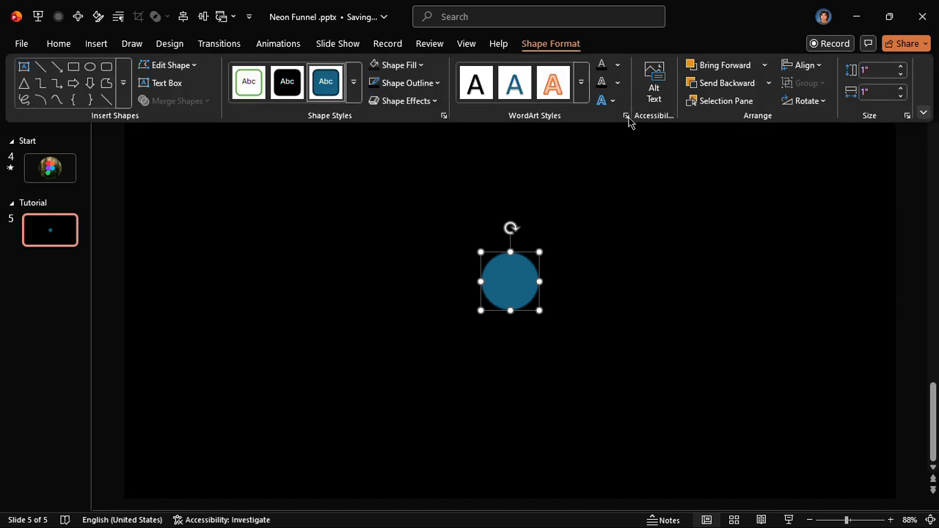
{"action": "left_click", "coordinate": [57, 173]}
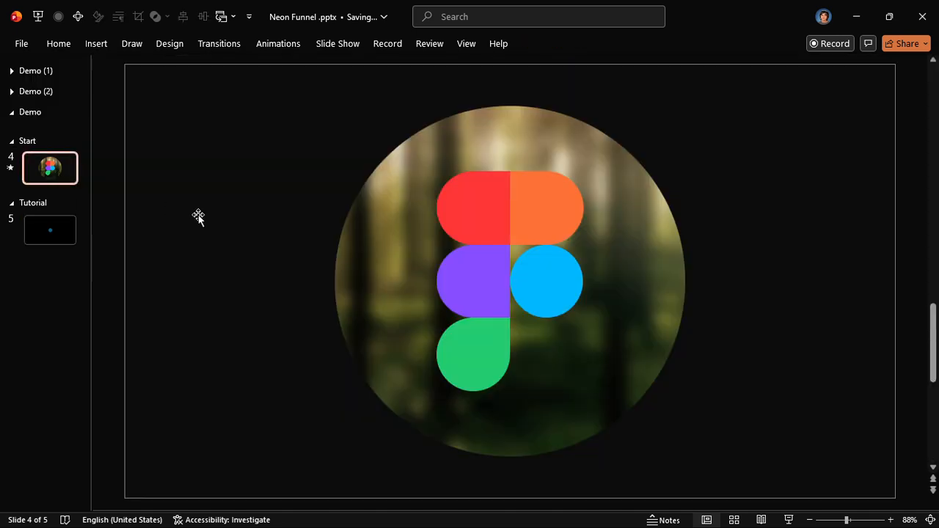
{"action": "left_click", "coordinate": [522, 137]}
{"action": "left_click", "coordinate": [595, 47]}
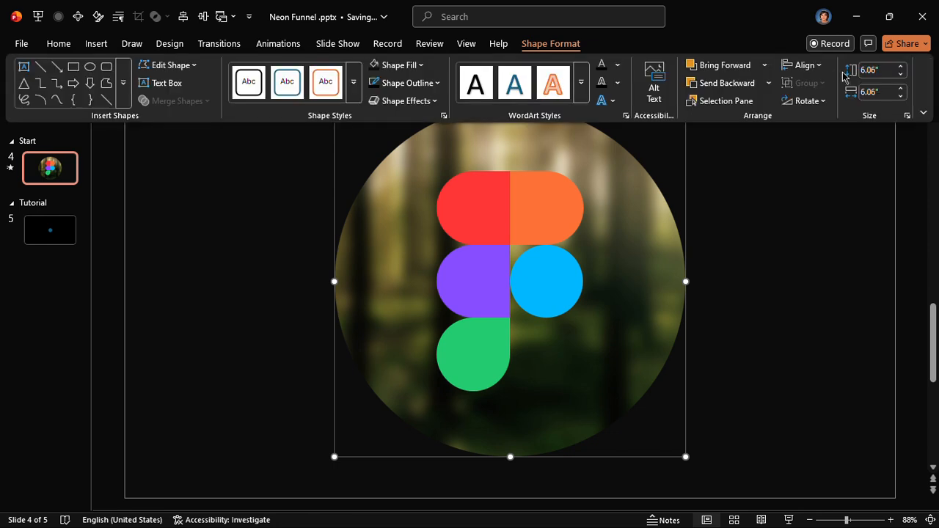
{"action": "left_click", "coordinate": [885, 73]}
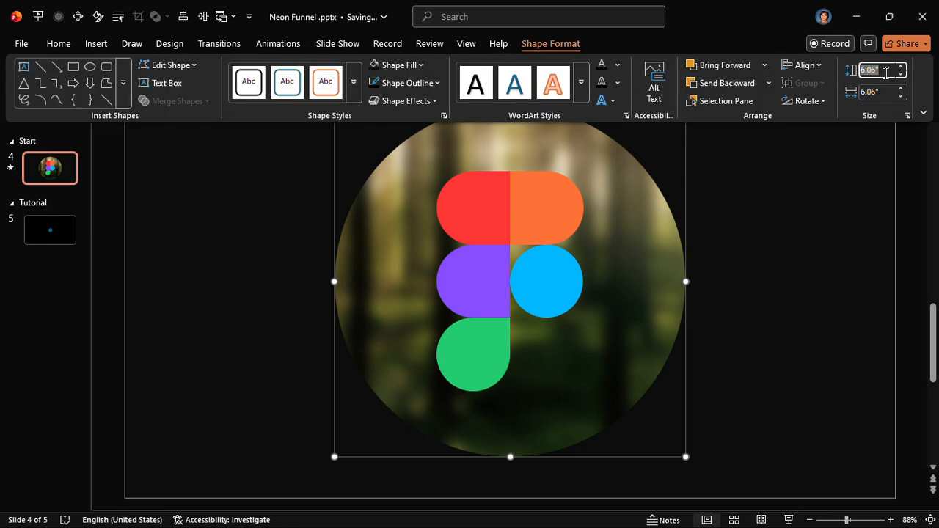
- Set the height and width of slide 5's circle to 6.06 inches and align it to the slide's center and middle
{"action": "left_click", "coordinate": [34, 241]}
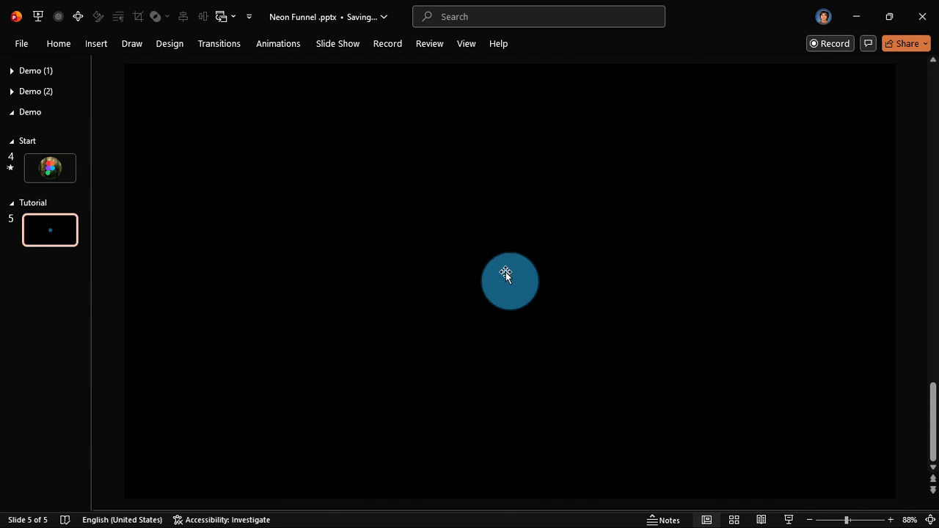
{"action": "left_click", "coordinate": [506, 272]}
{"action": "left_click", "coordinate": [568, 47]}
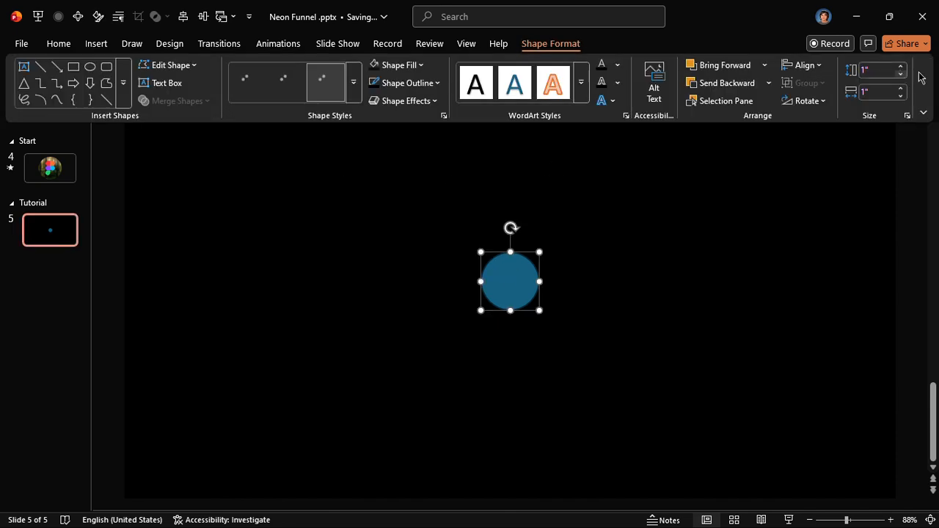
{"action": "left_click", "coordinate": [868, 68]}
{"action": "type", "text": "6.06"}
{"action": "key", "text": "Return"}
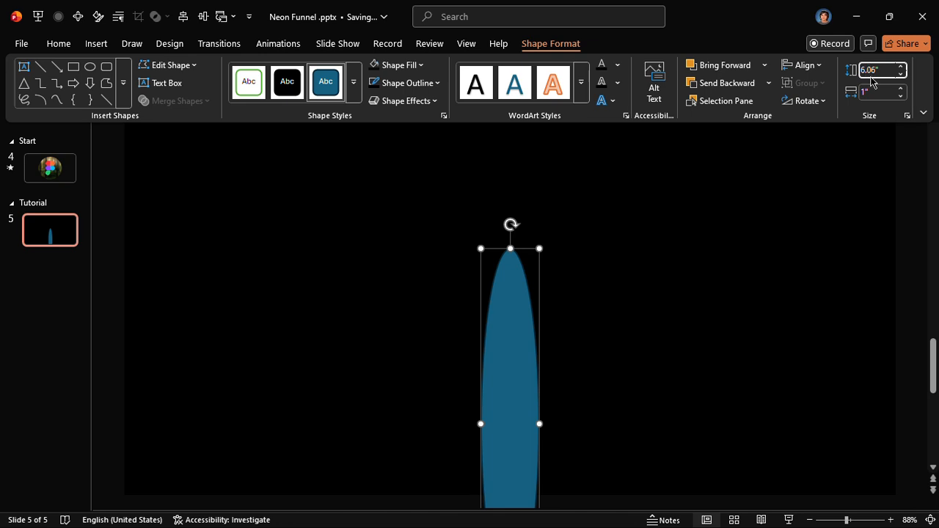
{"action": "left_click", "coordinate": [875, 92]}
{"action": "type", "text": "6.06"}
{"action": "key", "text": "Return"}
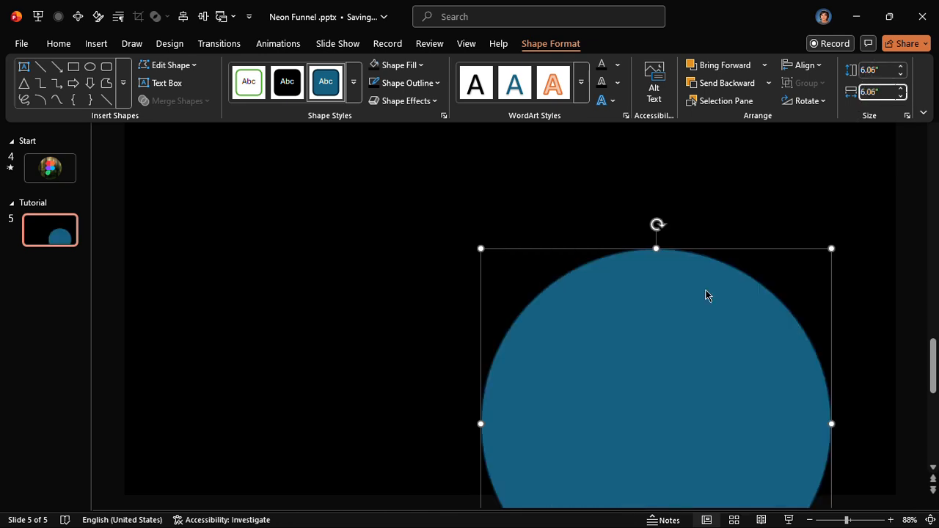
{"action": "left_click", "coordinate": [651, 354]}
{"action": "key", "text": "alt+8"}
{"action": "key", "text": "alt+9"}
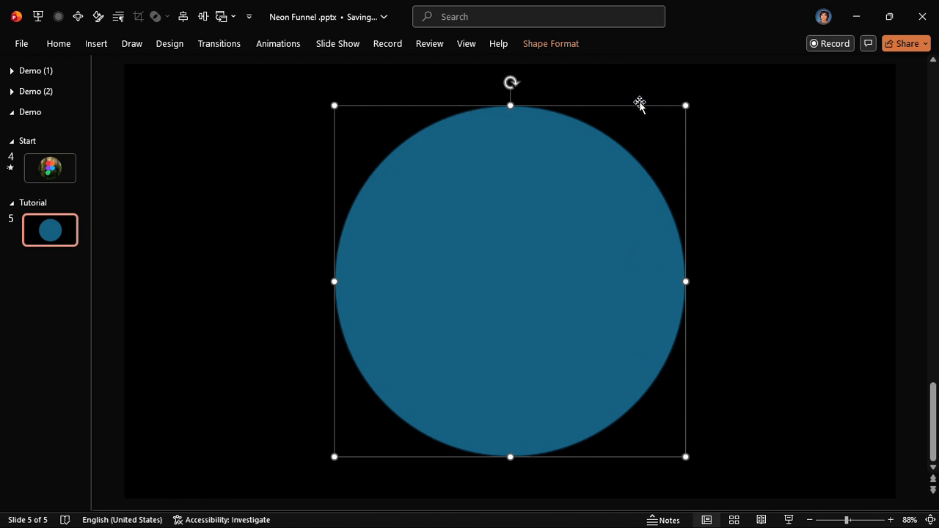
- Shrink the blue circle proportionally about its center to about 2.95 inches in diameter
{"action": "left_click_drag", "start_coordinate": [687, 105], "coordinate": [588, 195]}
{"action": "left_click", "coordinate": [579, 46]}
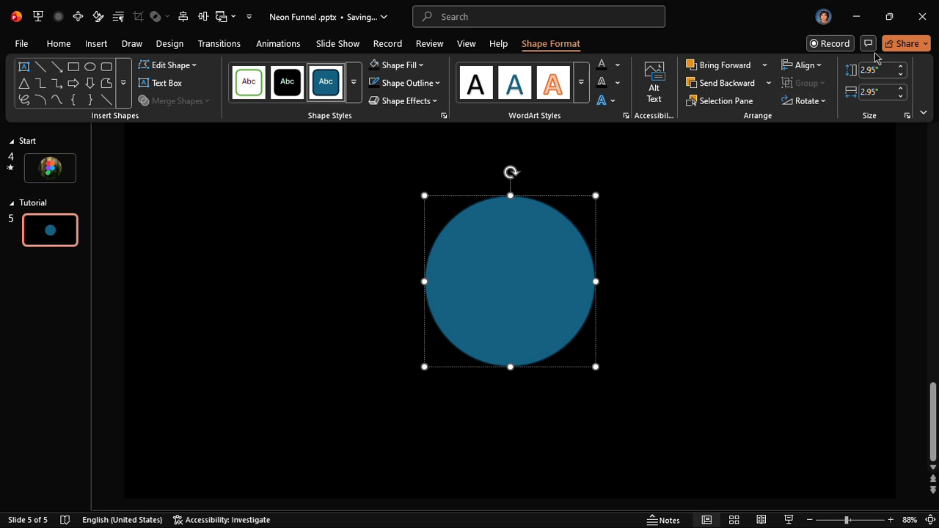
{"action": "left_click", "coordinate": [503, 255]}
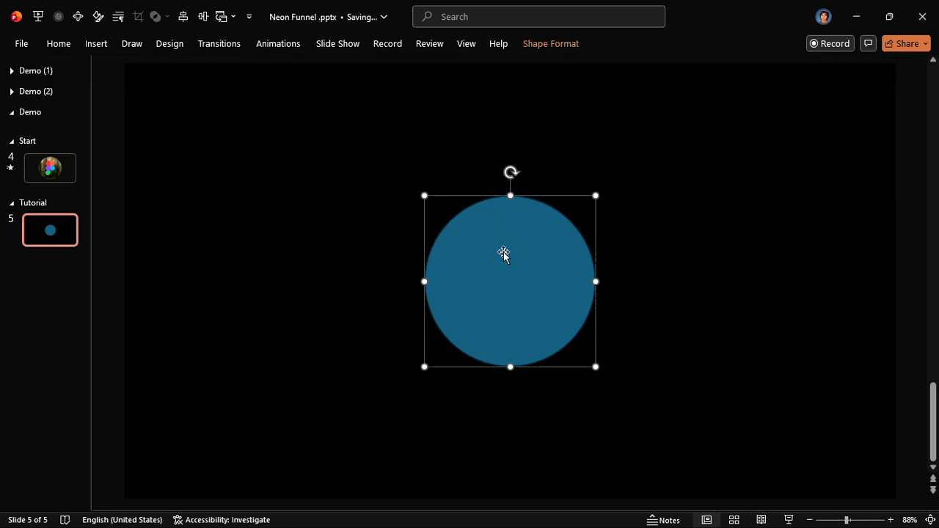
- Give the blue circle a white outline with a width of 0.75 pt
{"action": "left_click", "coordinate": [569, 47]}
{"action": "left_click", "coordinate": [415, 82]}
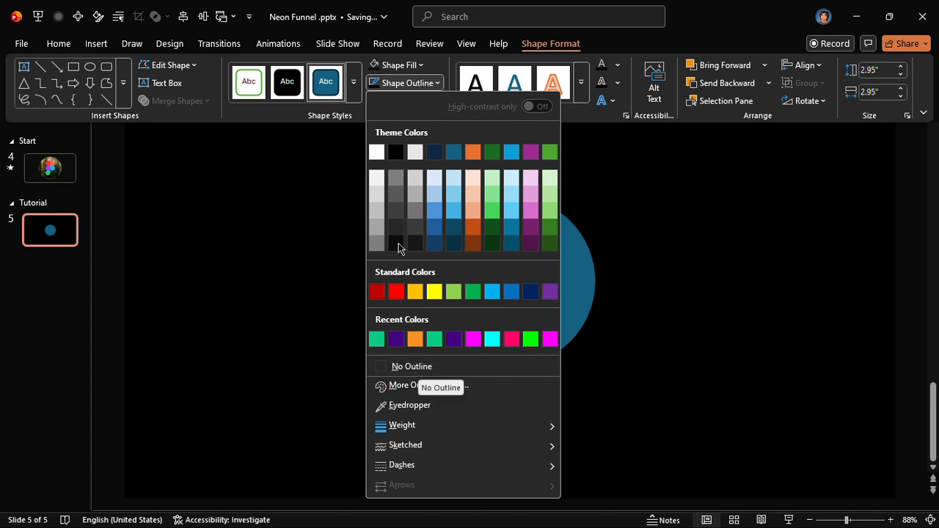
{"action": "left_click", "coordinate": [377, 152]}
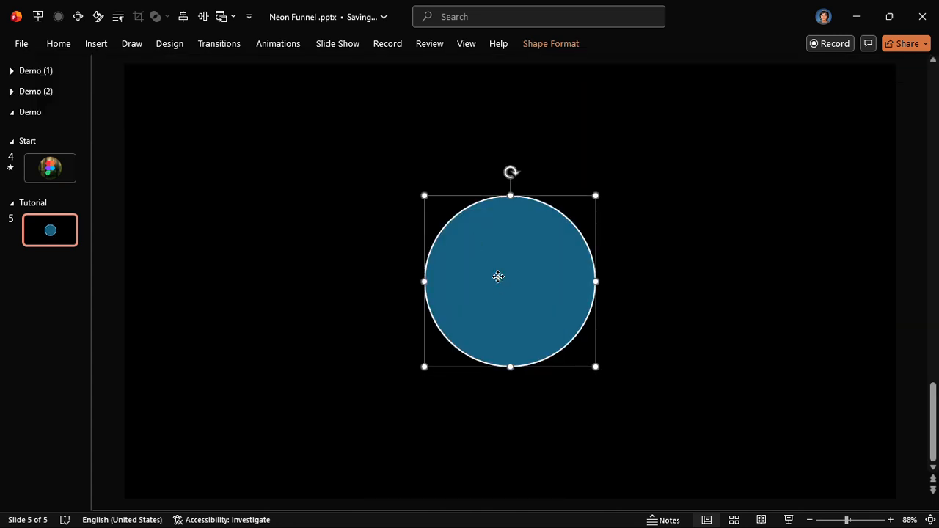
{"action": "double_click", "coordinate": [499, 279]}
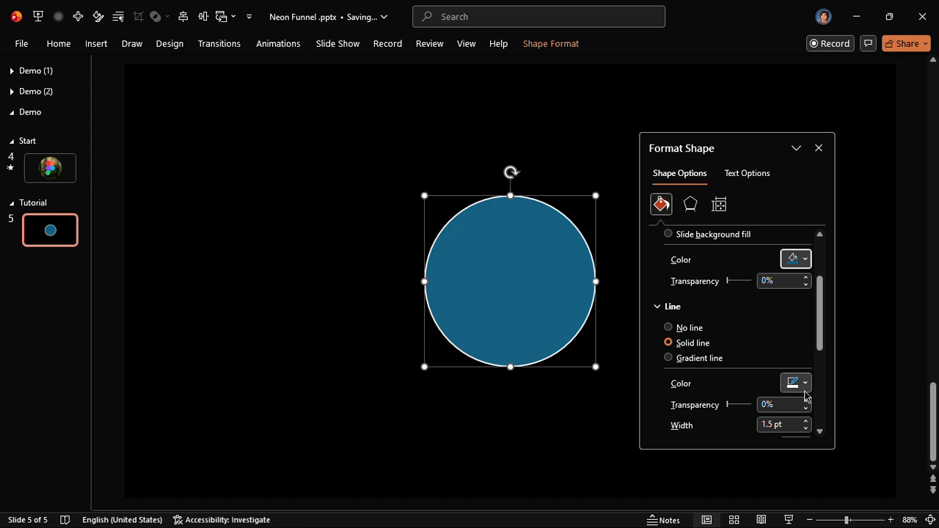
{"action": "left_click", "coordinate": [778, 424]}
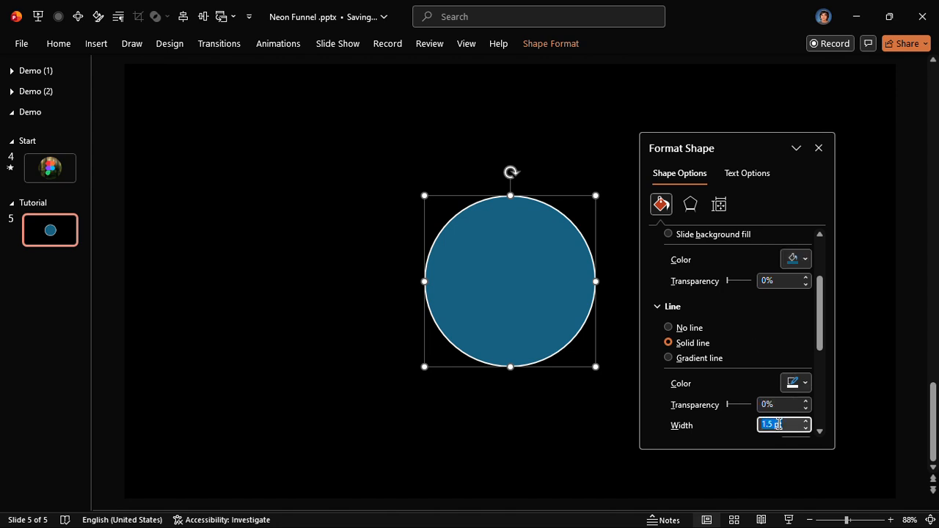
{"action": "type", "text": "0.7"}
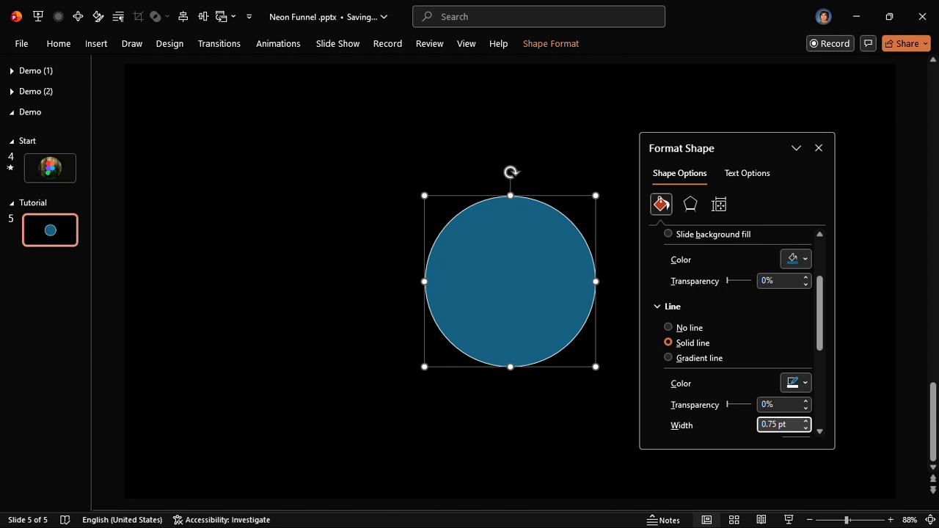
- Set the circle's outline transparency to 75%
{"action": "left_click", "coordinate": [783, 408]}
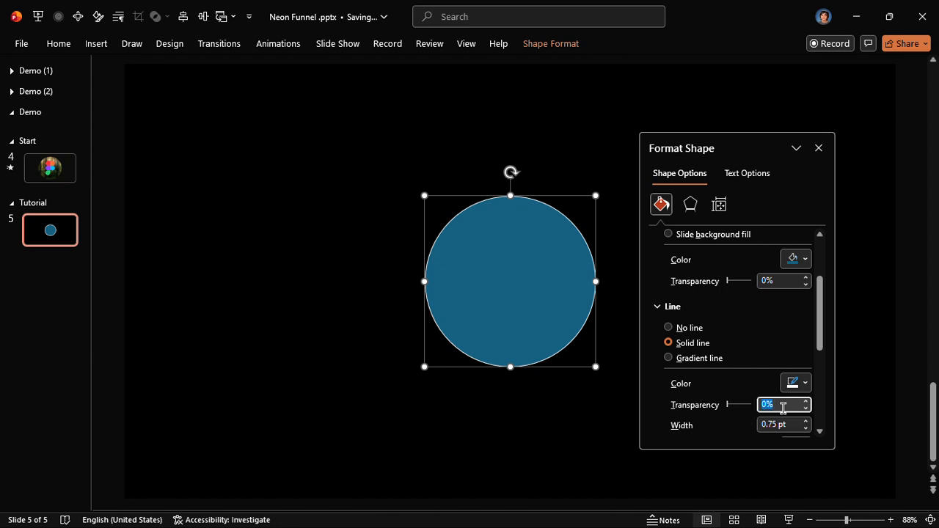
{"action": "type", "text": "75"}
{"action": "key", "text": "Return"}
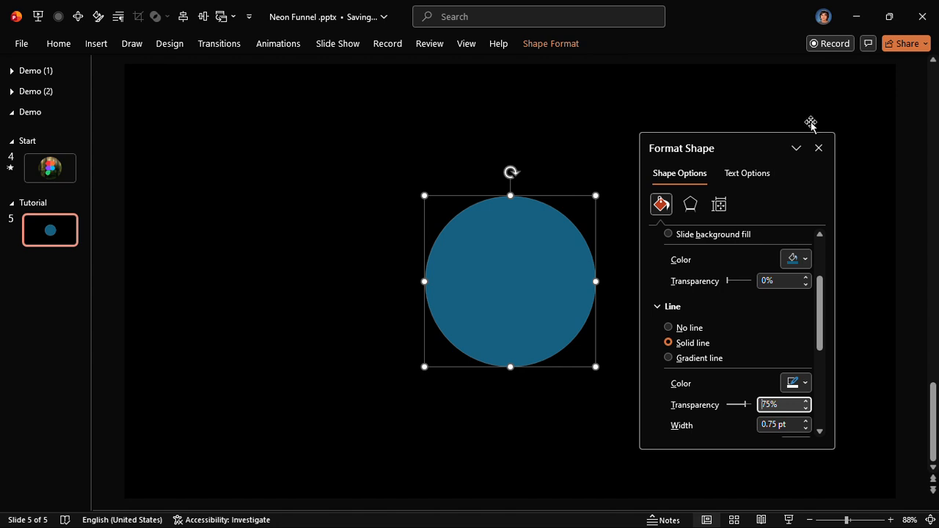
{"action": "left_click", "coordinate": [818, 147]}
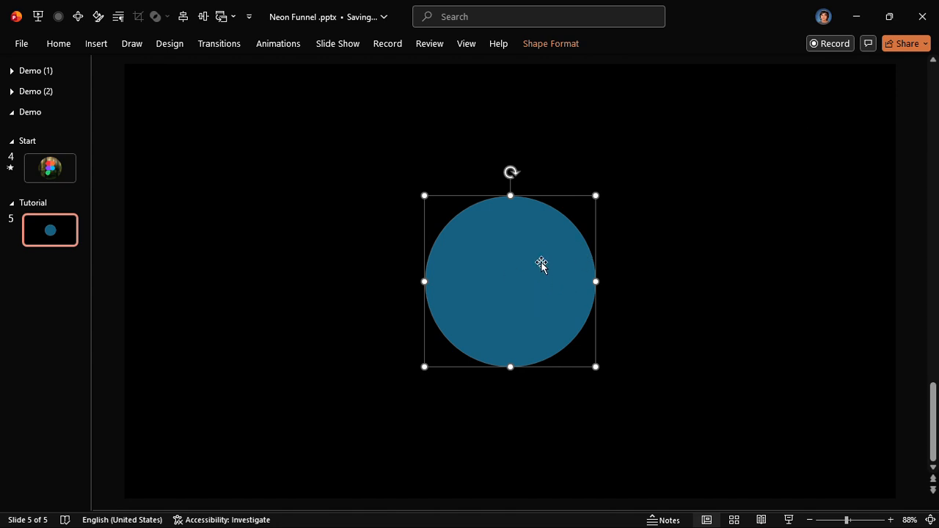
- Fill the circle with the slide background so it reveals the blurred forest picture
{"action": "key", "text": "alt+4"}
{"action": "scroll", "coordinate": [706, 281], "scroll_direction": "up", "scroll_amount": 3}
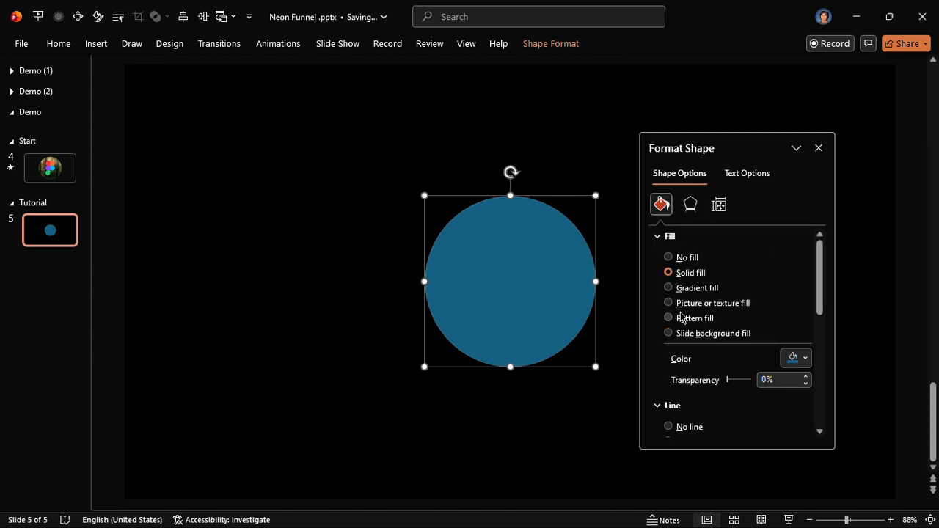
{"action": "left_click", "coordinate": [694, 335]}
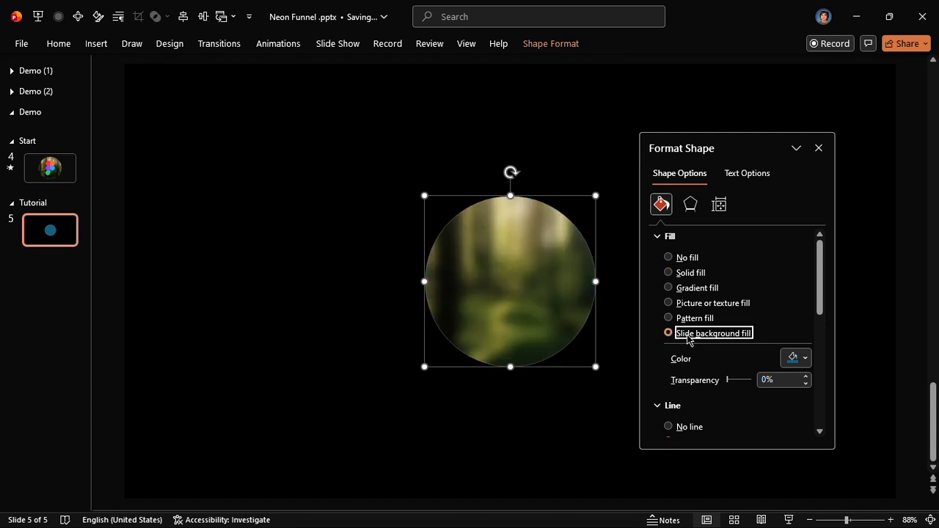
{"action": "left_click", "coordinate": [819, 147]}
{"action": "left_click", "coordinate": [616, 62]}
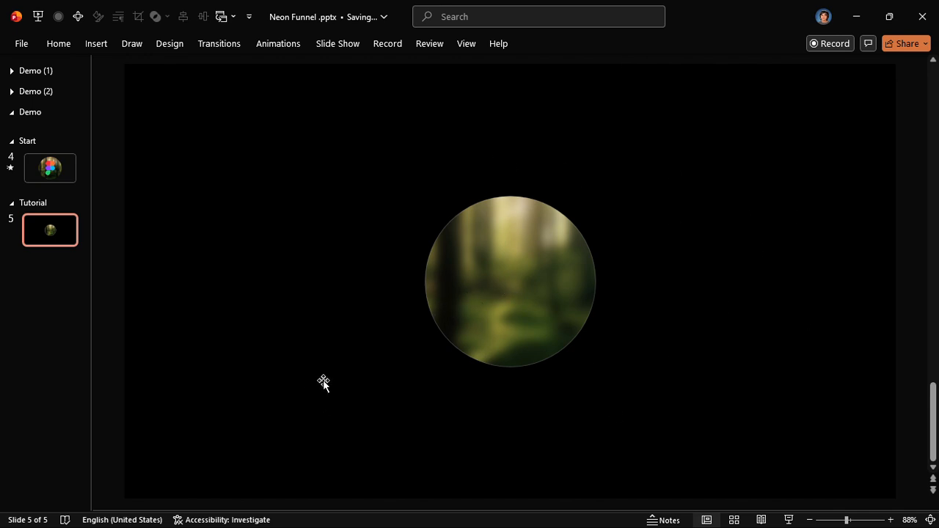
- Copy the Figma logo from slide 4 to slide 5 and shrink it about its center to about 1.69 by 1.13 inches
{"action": "left_click", "coordinate": [25, 168]}
{"action": "left_click", "coordinate": [532, 253]}
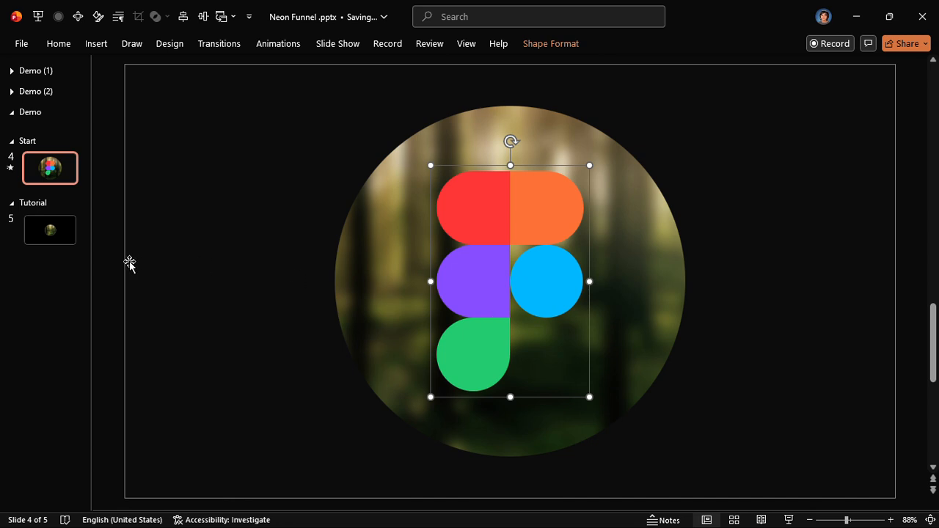
{"action": "left_click", "coordinate": [27, 223]}
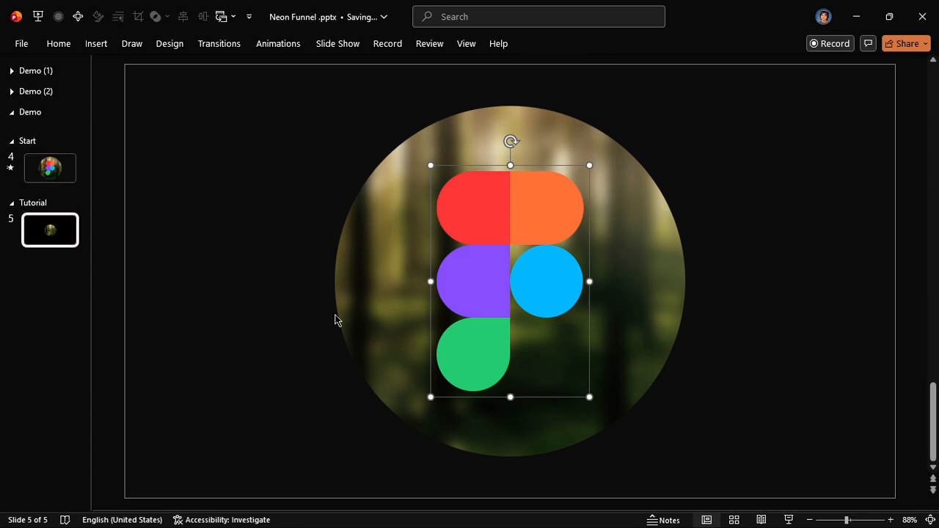
{"action": "key", "text": "ctrl+v"}
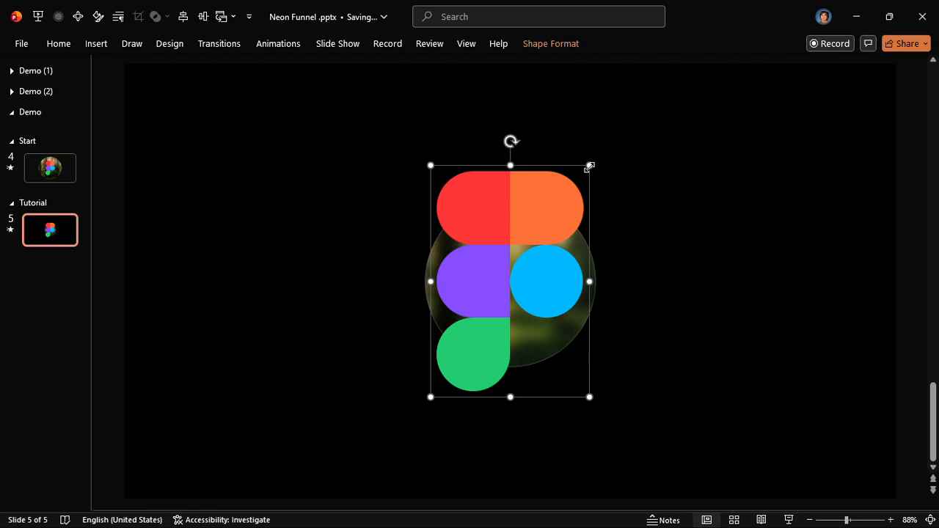
{"action": "left_click_drag", "start_coordinate": [589, 166], "coordinate": [549, 261]}
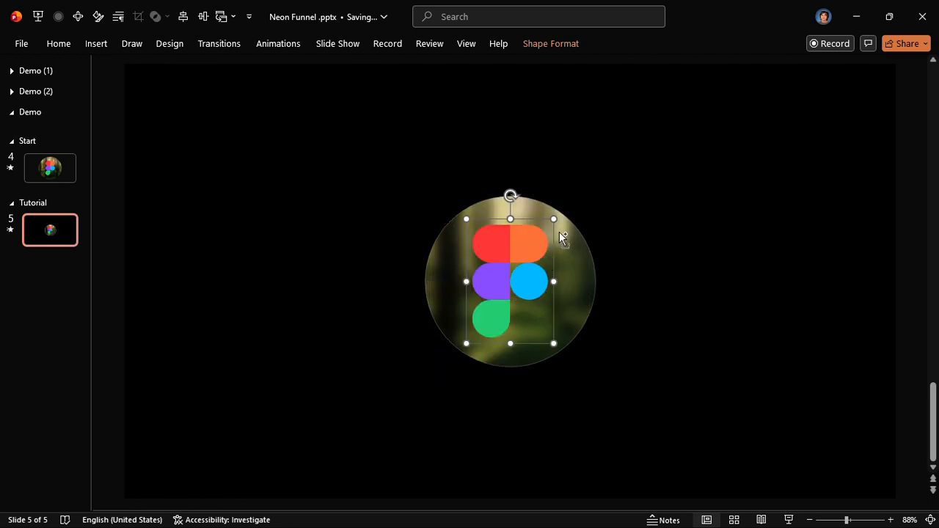
{"action": "left_click_drag", "start_coordinate": [553, 221], "coordinate": [543, 233]}
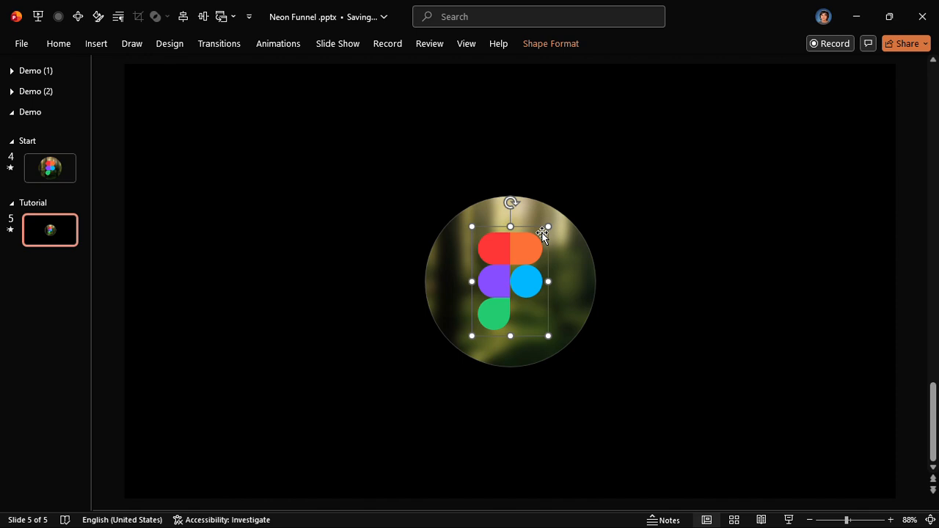
- Check the height and width of the Figma logo on slide 5
{"action": "left_click", "coordinate": [563, 65]}
{"action": "left_click", "coordinate": [567, 43]}
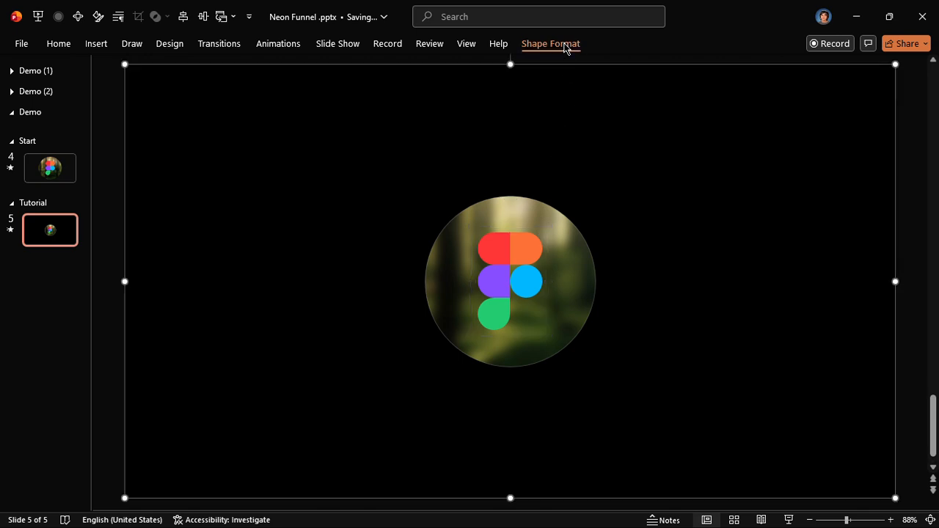
{"action": "left_click", "coordinate": [505, 270]}
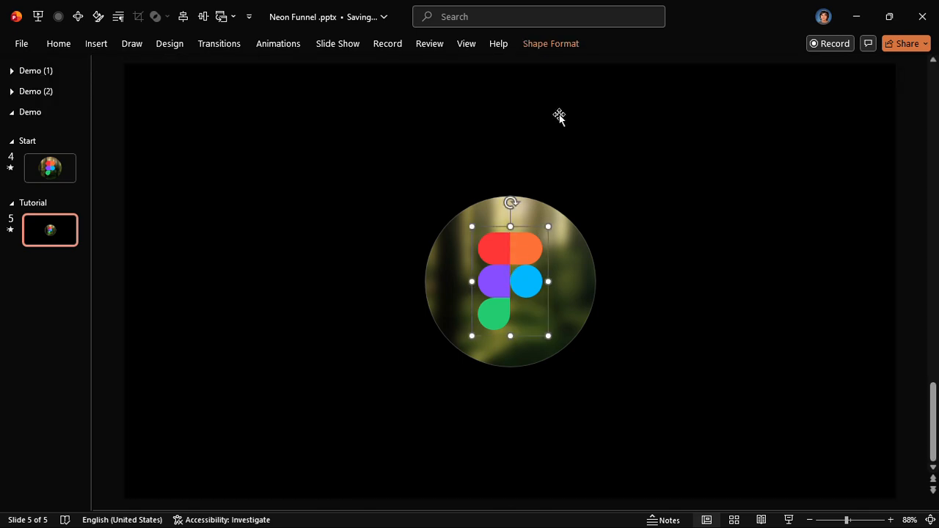
{"action": "left_click", "coordinate": [571, 43]}
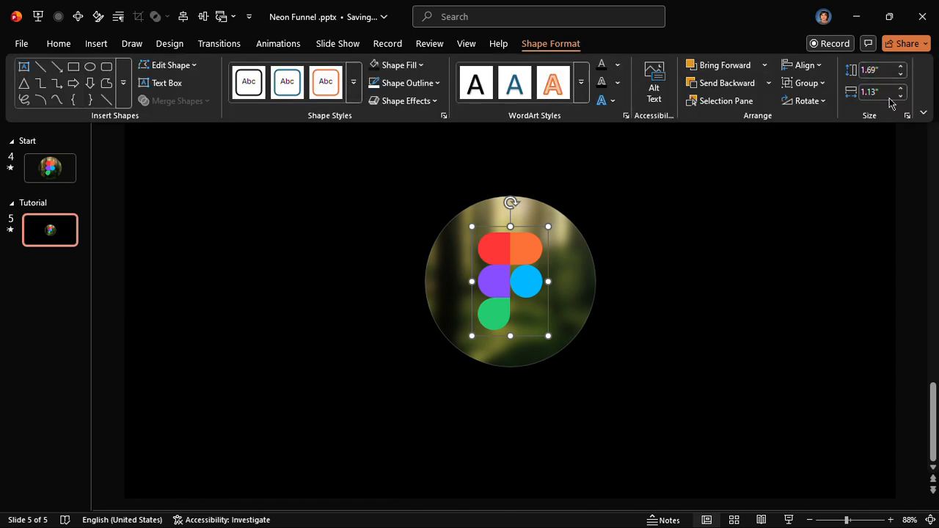
{"action": "left_click", "coordinate": [715, 241]}
{"action": "left_click", "coordinate": [712, 242]}
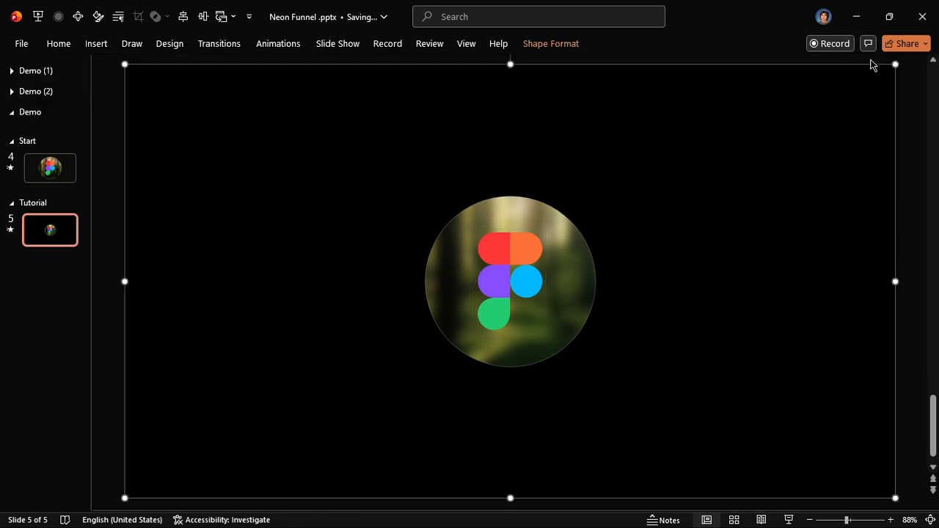
{"action": "left_click", "coordinate": [903, 124]}
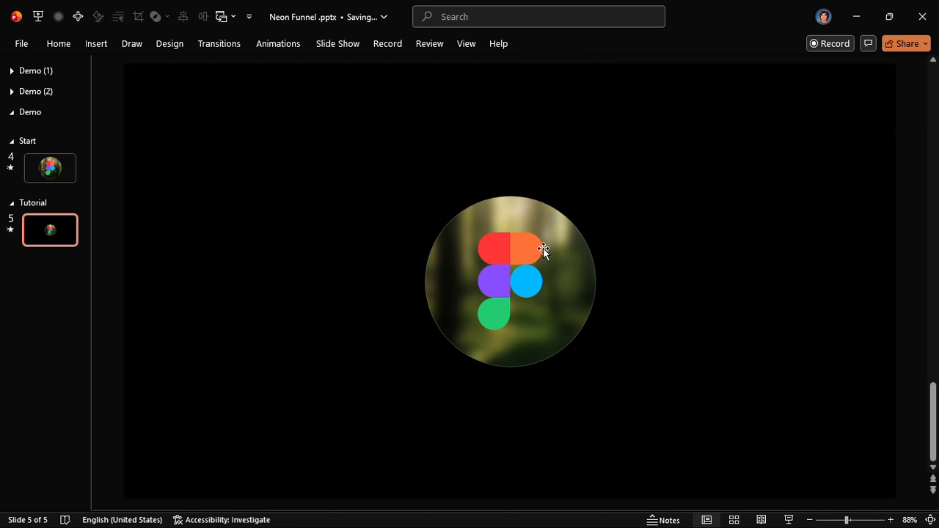
{"action": "left_click", "coordinate": [495, 271]}
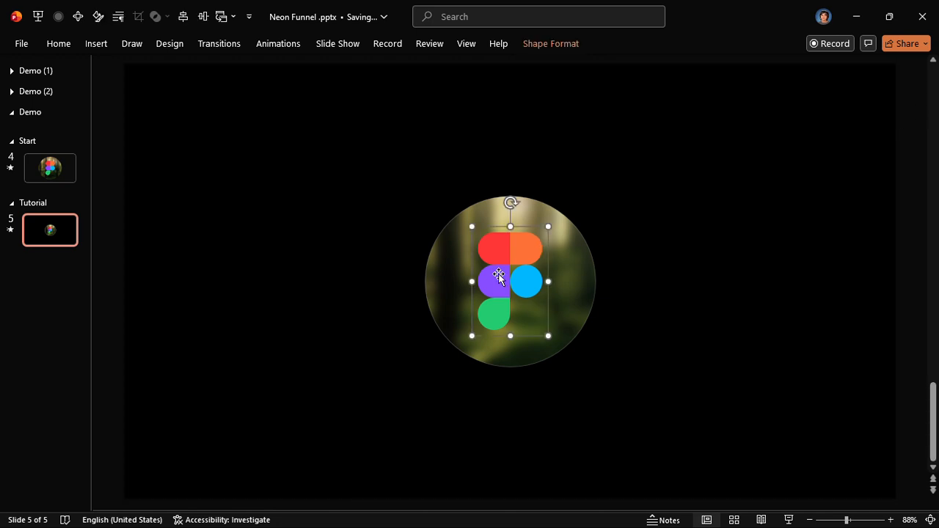
{"action": "left_click", "coordinate": [562, 46]}
{"action": "left_click", "coordinate": [571, 49]}
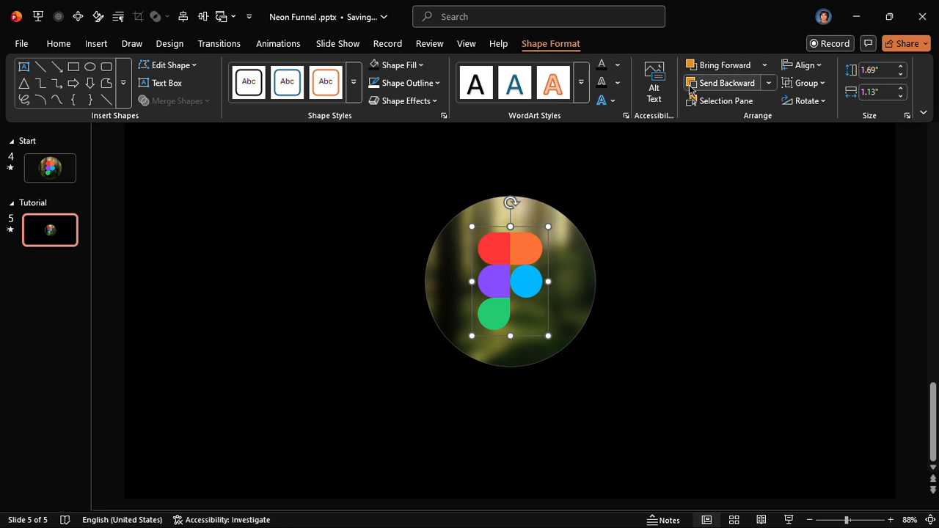
{"action": "left_click", "coordinate": [533, 319]}
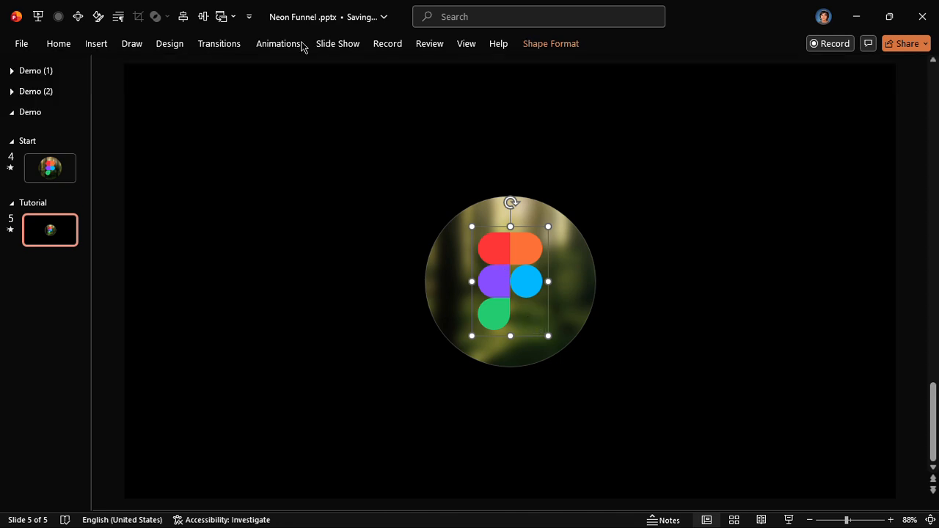
- Apply a Spin animation to the Figma logo and view its direction and amount options
{"action": "left_click", "coordinate": [298, 47]}
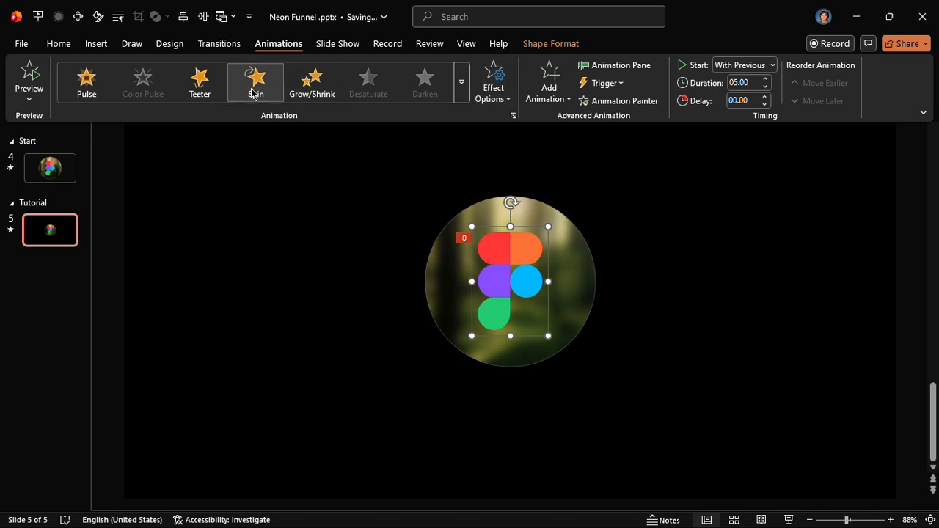
{"action": "left_click", "coordinate": [254, 94]}
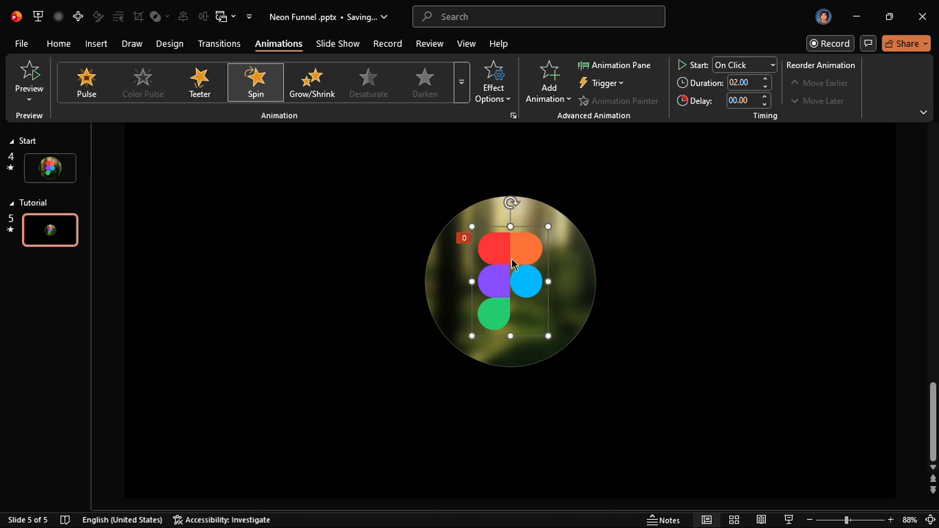
{"action": "left_click", "coordinate": [510, 184]}
{"action": "left_click", "coordinate": [491, 94]}
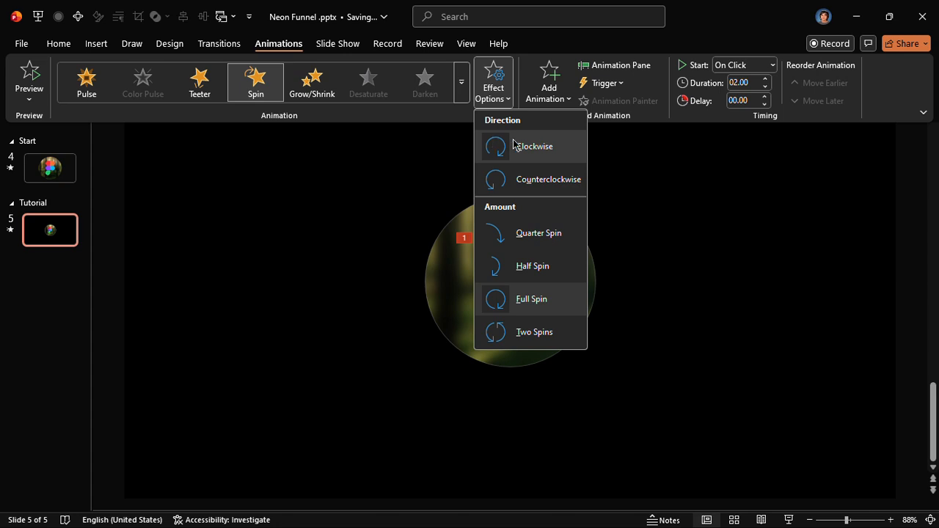
- Set the logo's spin animation to start With Previous with a duration of 03.00 seconds
{"action": "left_click", "coordinate": [736, 73]}
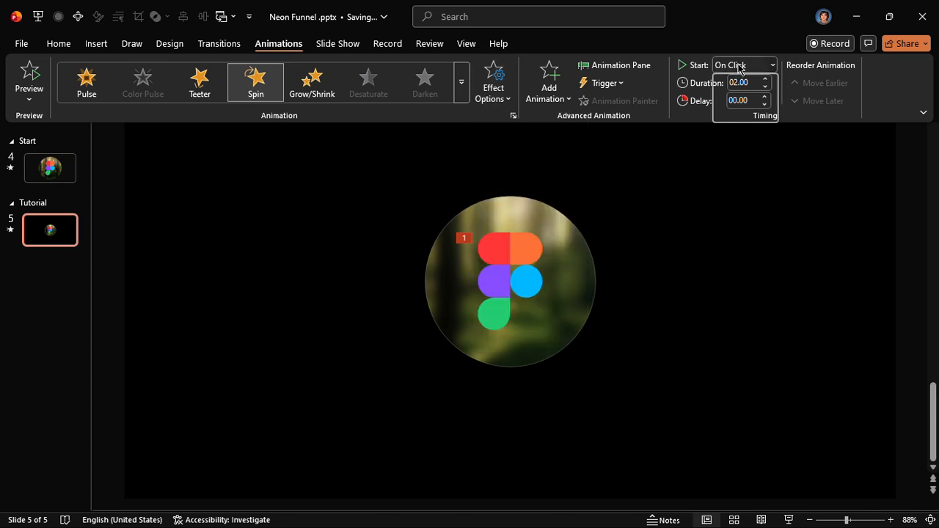
{"action": "left_click", "coordinate": [743, 66]}
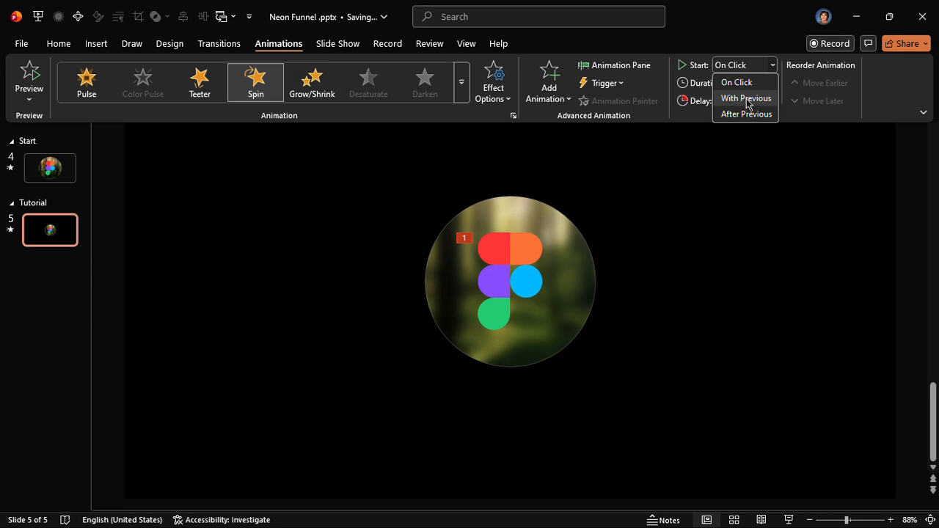
{"action": "left_click", "coordinate": [736, 98]}
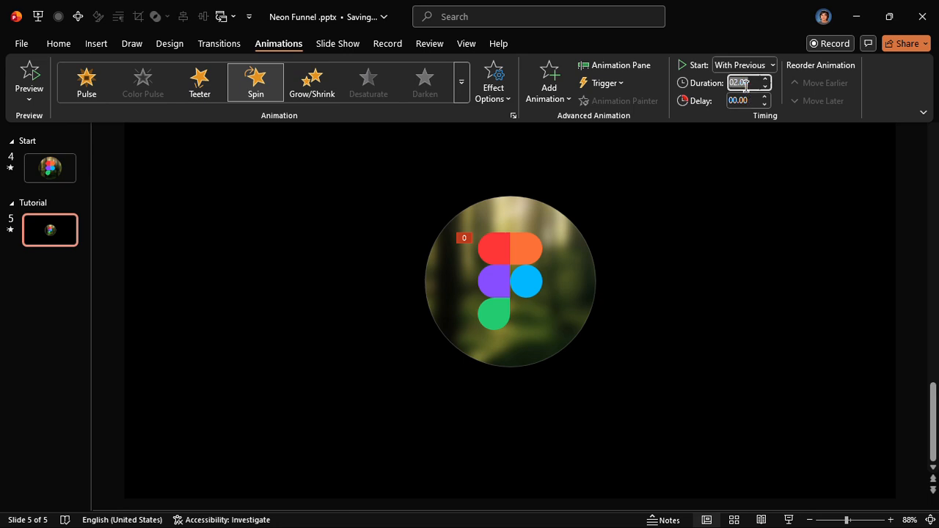
{"action": "type", "text": "03.00"}
{"action": "left_click", "coordinate": [550, 235]}
- Make the logo's spin animation repeat Until End of Slide
{"action": "left_click", "coordinate": [511, 261]}
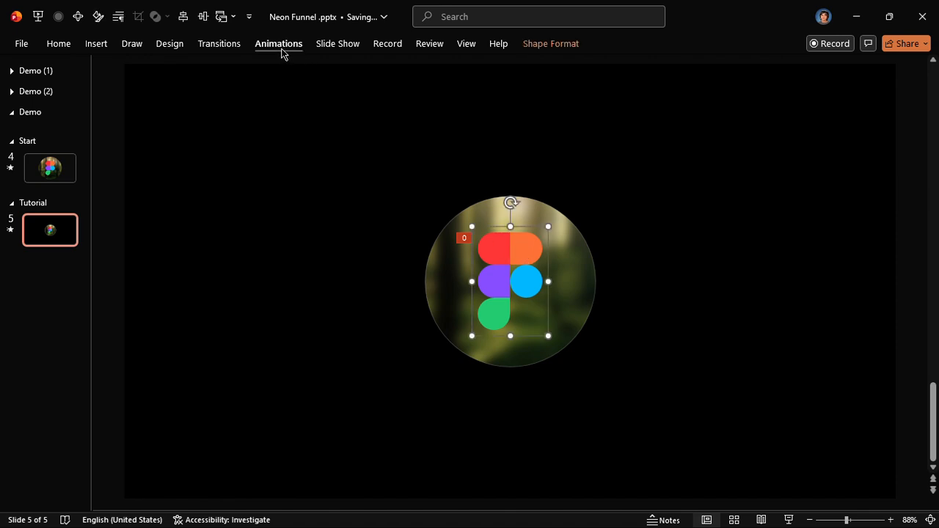
{"action": "left_click", "coordinate": [280, 44]}
{"action": "left_click", "coordinate": [613, 66]}
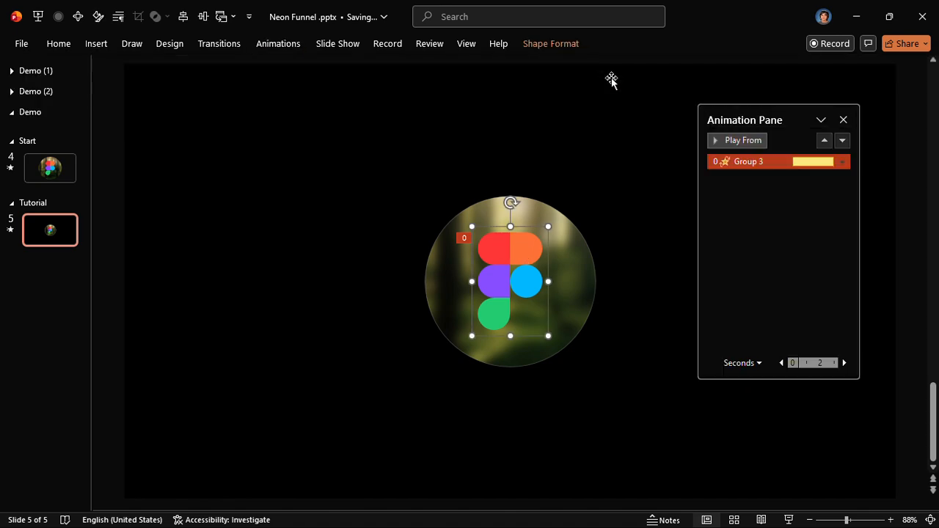
{"action": "left_click", "coordinate": [737, 162]}
{"action": "double_click", "coordinate": [737, 163]}
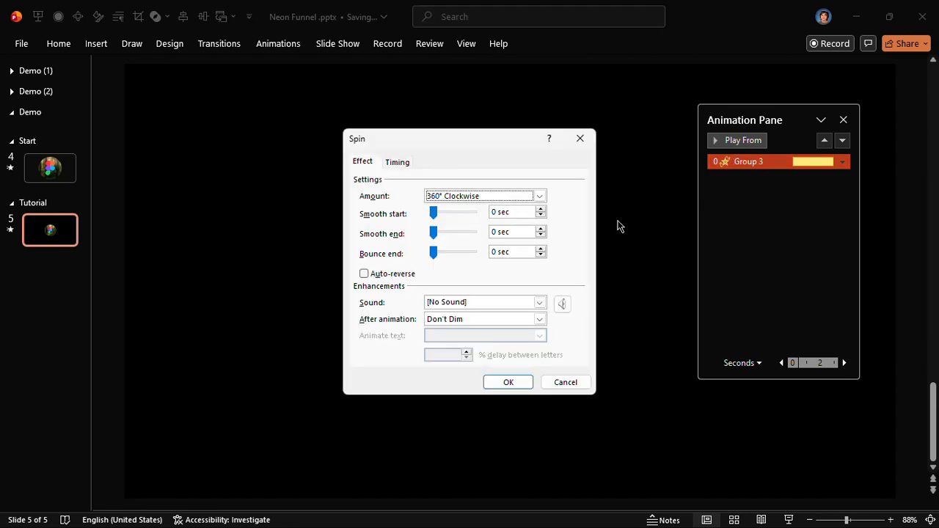
{"action": "left_click", "coordinate": [397, 162]}
{"action": "left_click", "coordinate": [505, 231]}
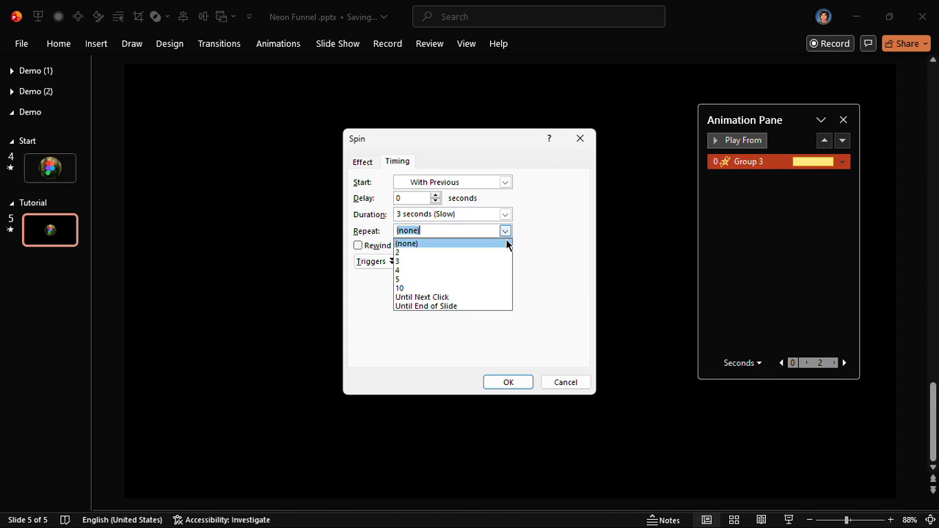
{"action": "left_click", "coordinate": [455, 307]}
{"action": "left_click", "coordinate": [508, 382]}
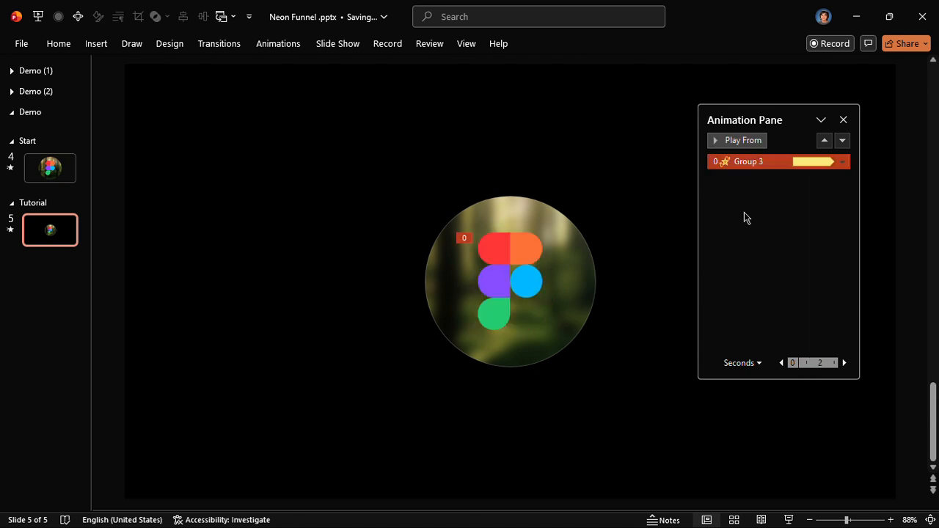
- Copy the logo's spin animation to the forest-filled circle with the Animation Painter
{"action": "left_click", "coordinate": [526, 245]}
{"action": "left_click", "coordinate": [289, 47]}
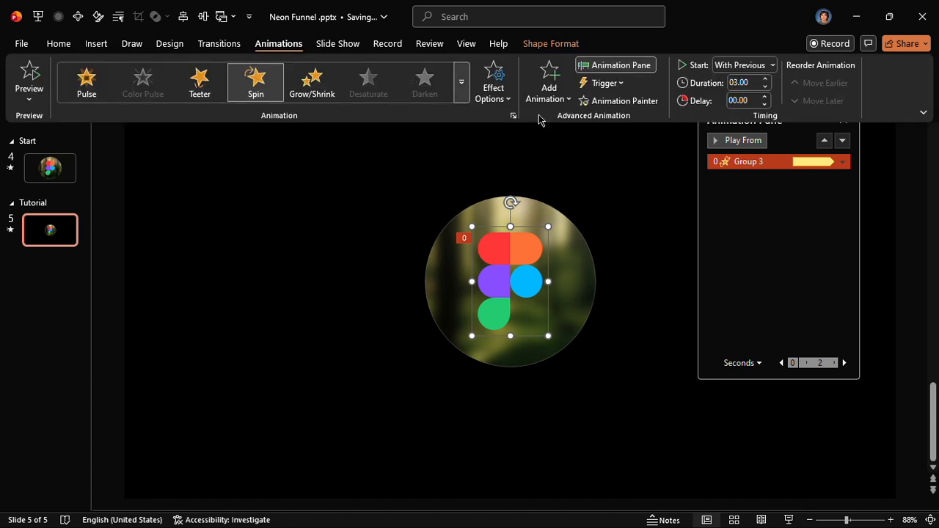
{"action": "left_click", "coordinate": [615, 100]}
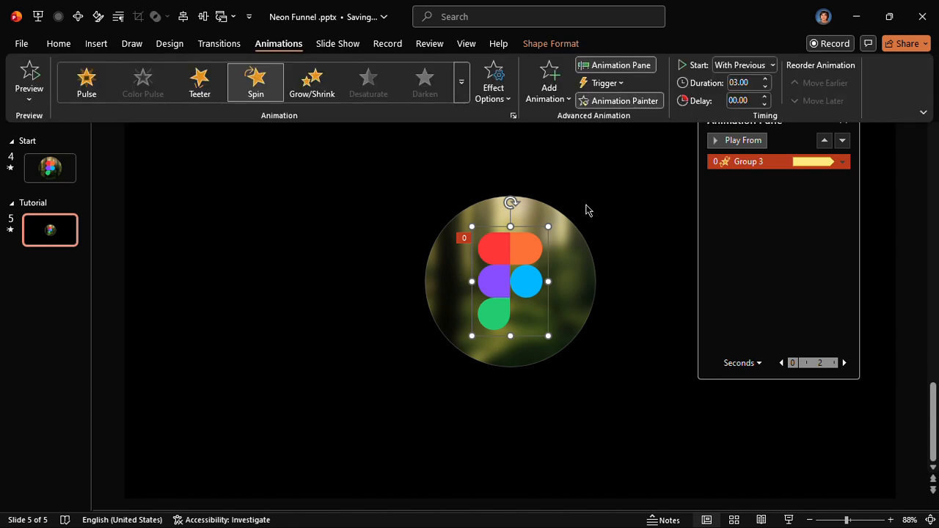
{"action": "left_click", "coordinate": [573, 250]}
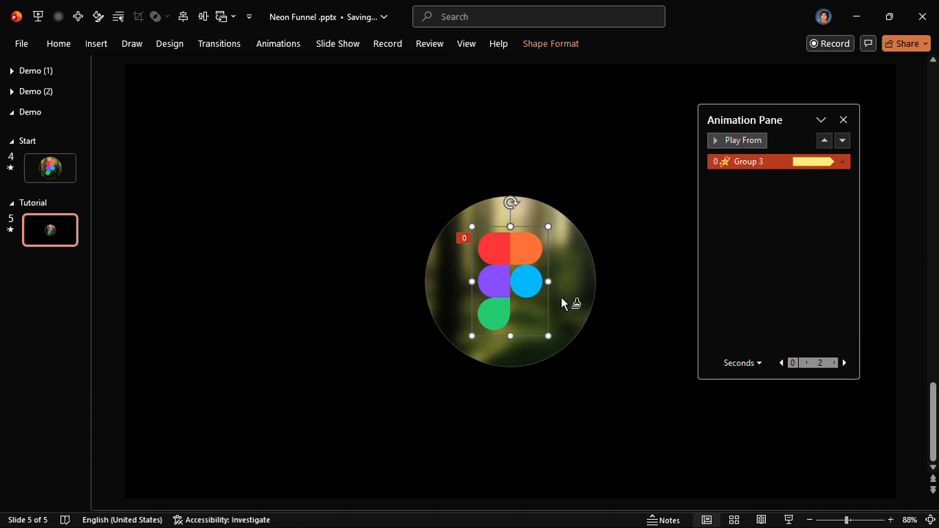
{"action": "left_click", "coordinate": [573, 264]}
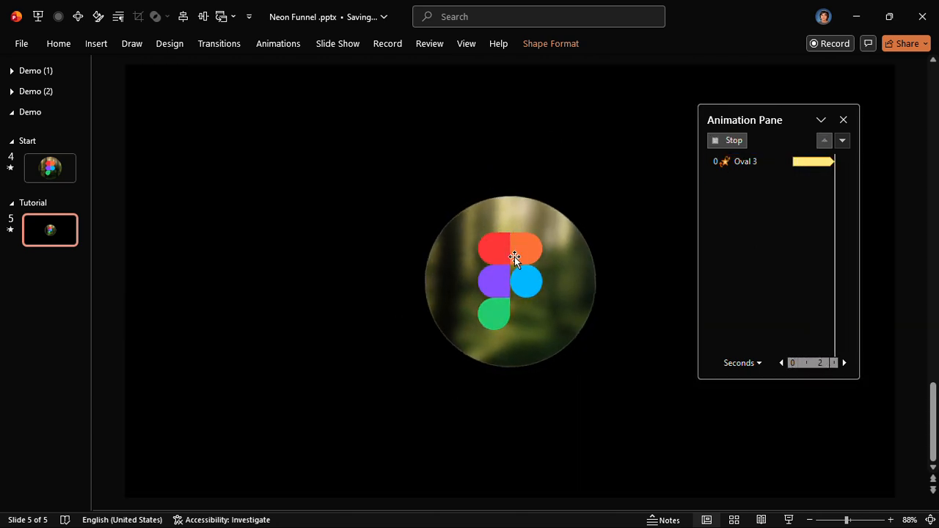
- Change the forest-filled circle's spin direction to Counterclockwise
{"action": "left_click", "coordinate": [279, 43]}
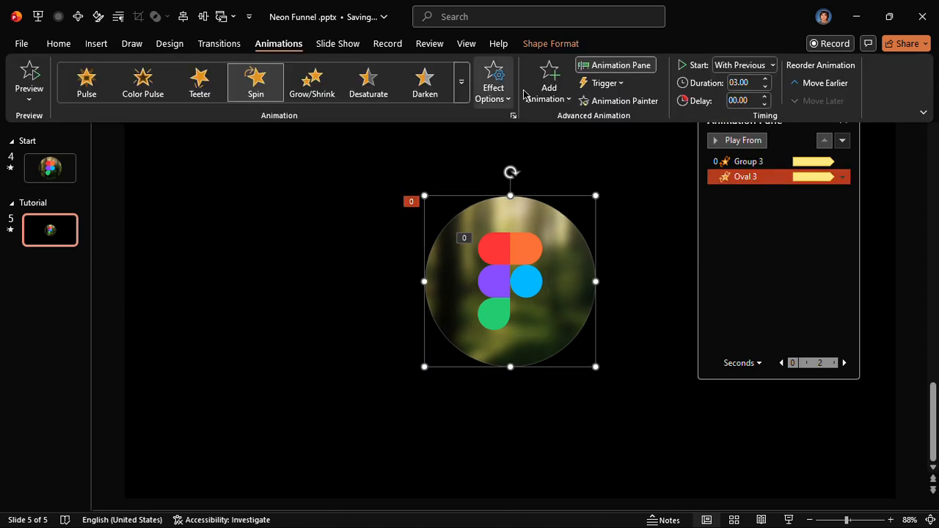
{"action": "left_click", "coordinate": [490, 97]}
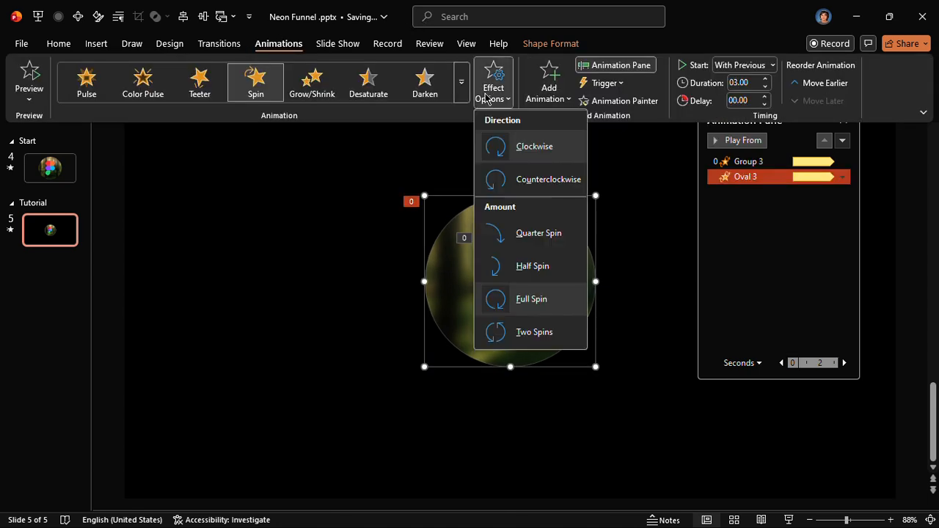
{"action": "left_click", "coordinate": [525, 181]}
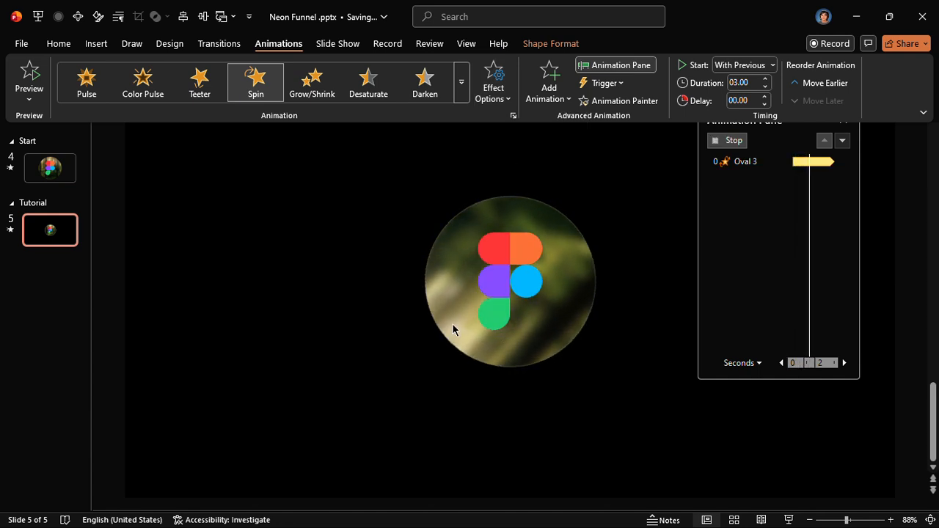
- Set the forest-filled circle's spin animation to repeat Until End of Slide and close the animation list
{"action": "left_click", "coordinate": [758, 160]}
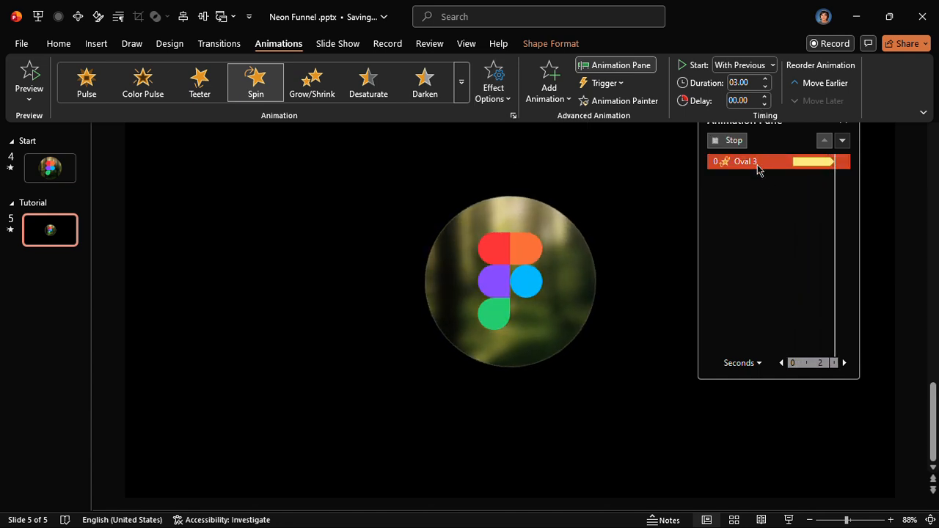
{"action": "left_click", "coordinate": [743, 177]}
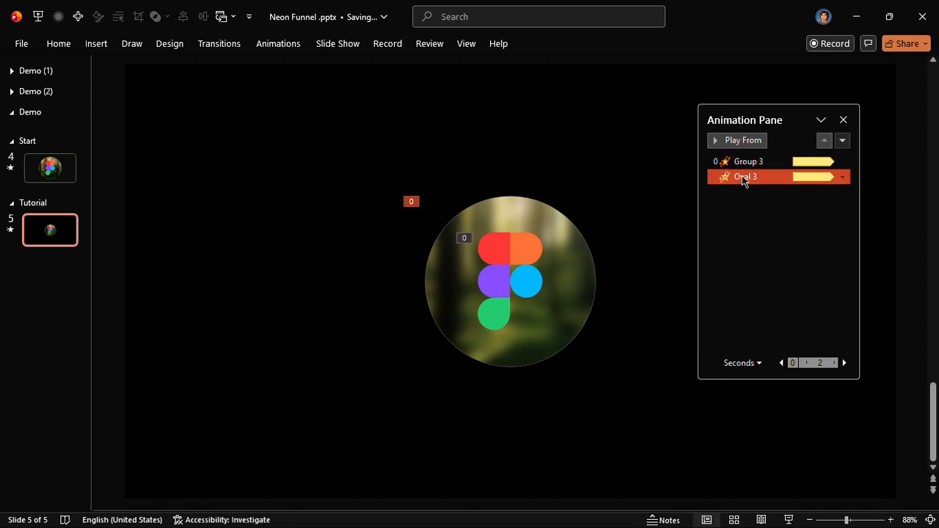
{"action": "double_click", "coordinate": [743, 177]}
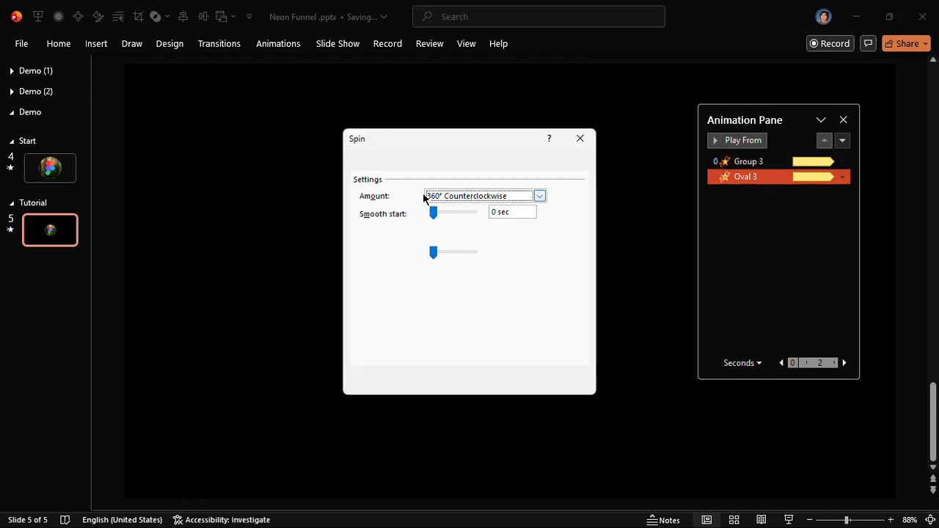
{"action": "left_click", "coordinate": [398, 162]}
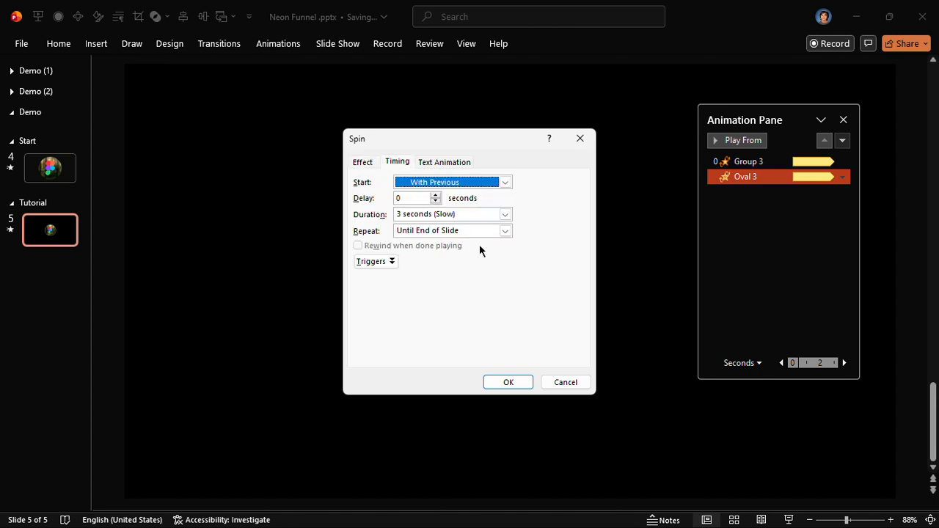
{"action": "left_click", "coordinate": [505, 230]}
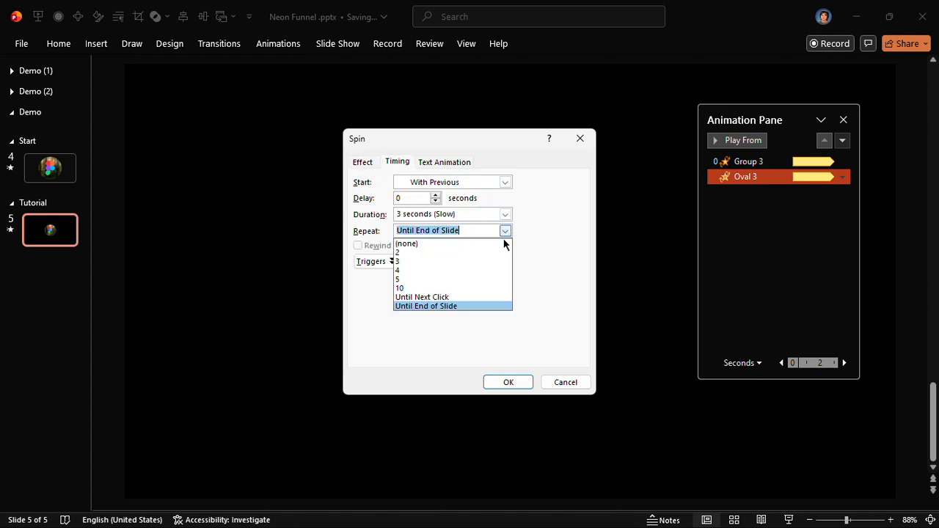
{"action": "left_click", "coordinate": [436, 308]}
{"action": "left_click", "coordinate": [509, 382]}
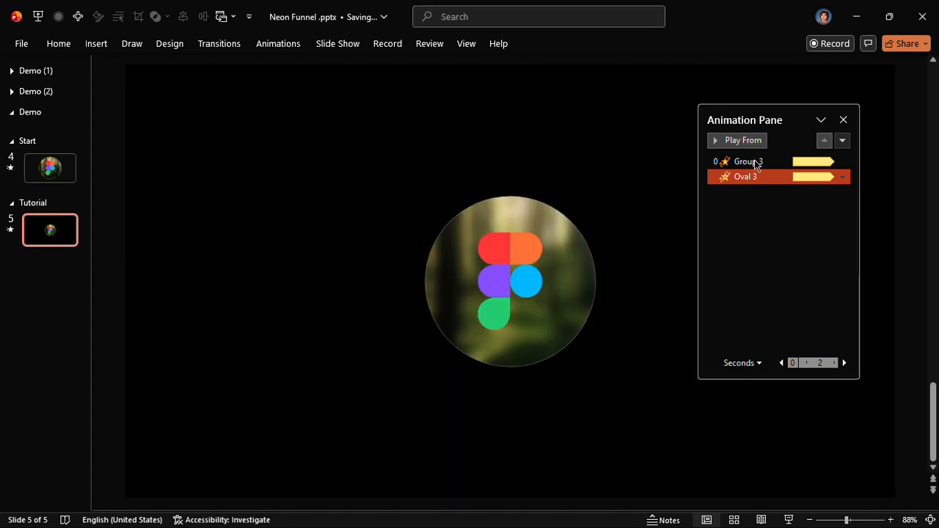
{"action": "left_click", "coordinate": [843, 120]}
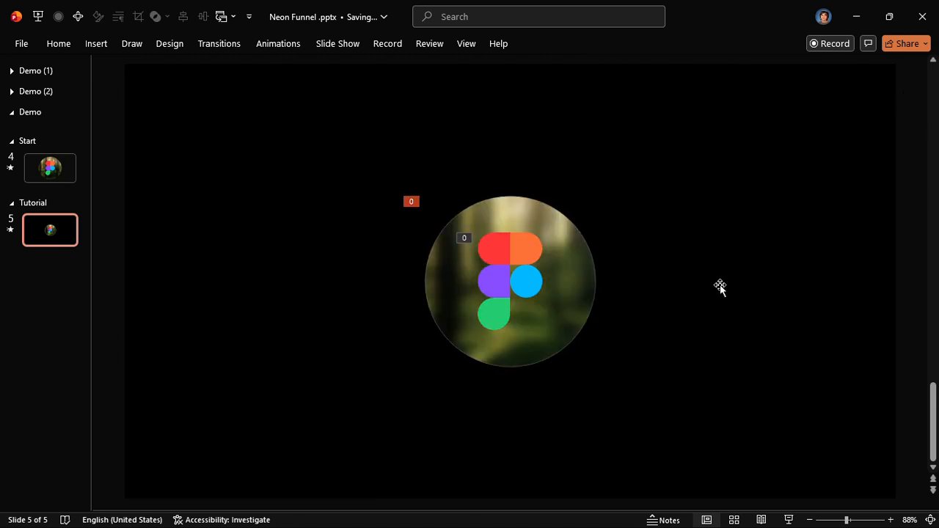
- Play the current slide as a slide show to check the spinning logo and circle, and return to editing
{"action": "left_click", "coordinate": [68, 46]}
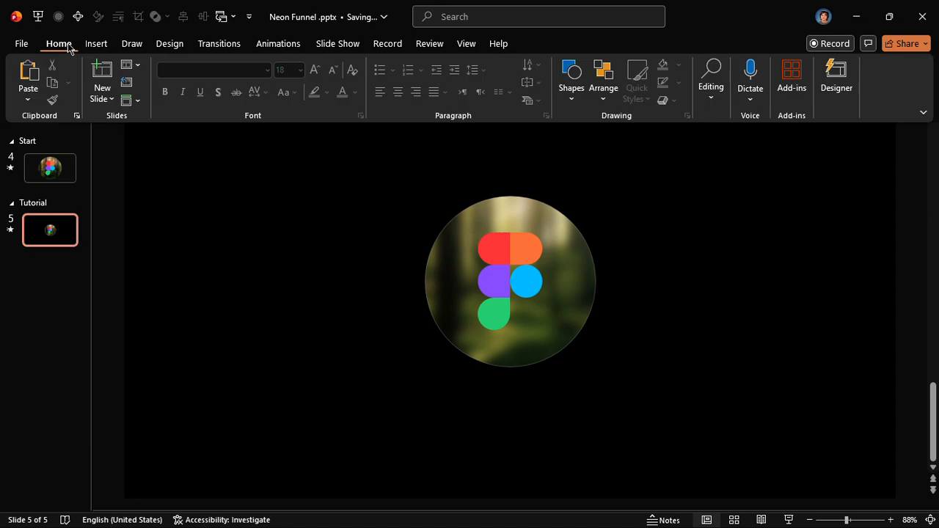
{"action": "left_click", "coordinate": [133, 214]}
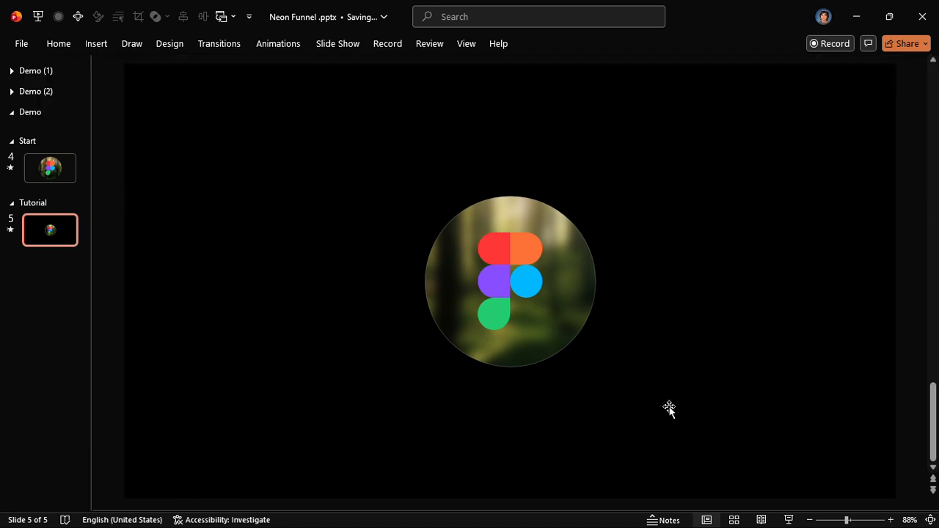
{"action": "left_click", "coordinate": [788, 520]}
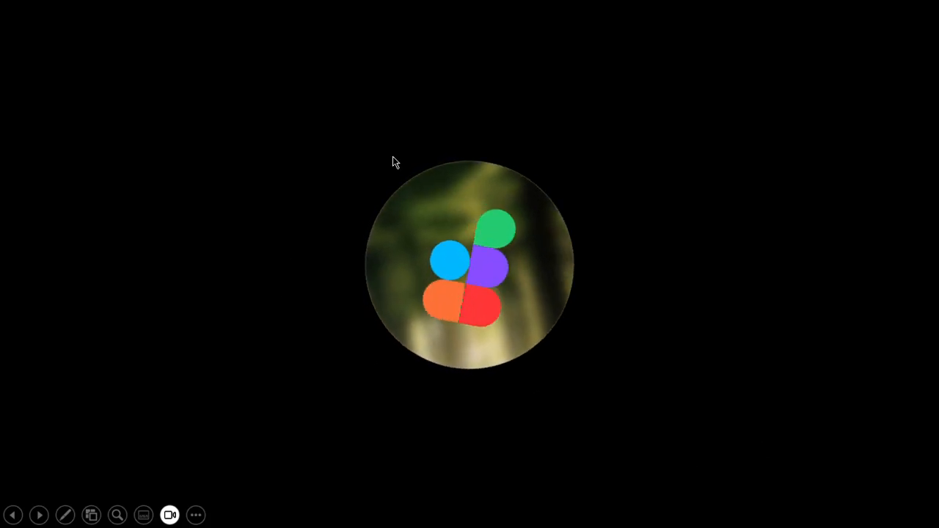
{"action": "key", "text": "Escape"}
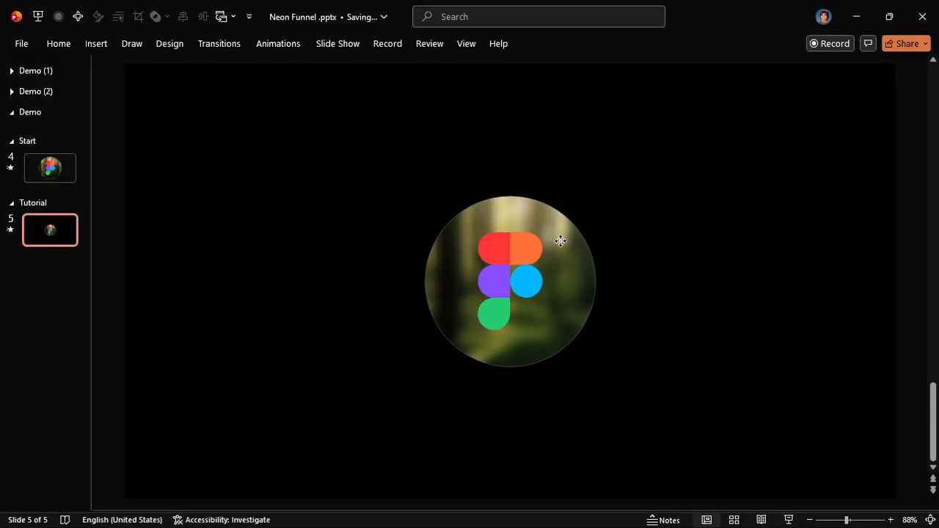
- Remove the spin animation from the forest-filled circle and check the slide in slide show
{"action": "left_click", "coordinate": [558, 236]}
{"action": "left_click", "coordinate": [297, 49]}
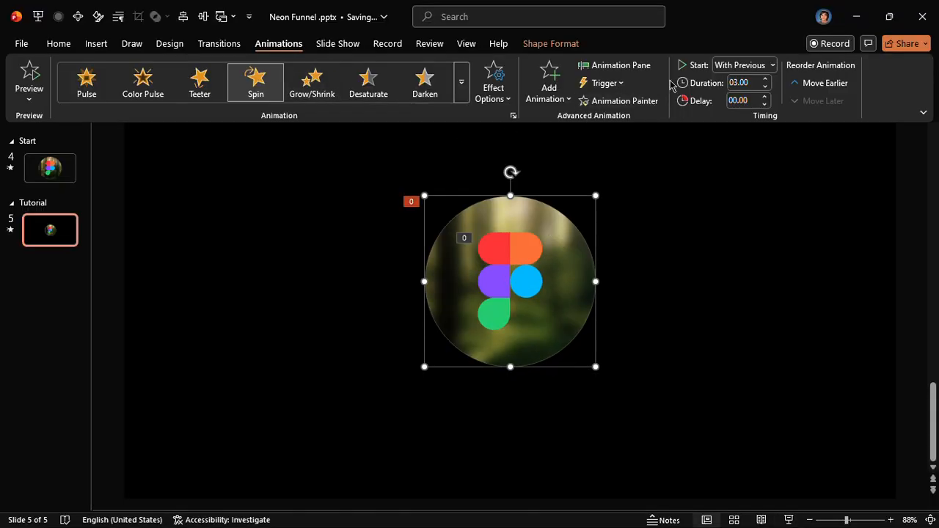
{"action": "left_click", "coordinate": [597, 66]}
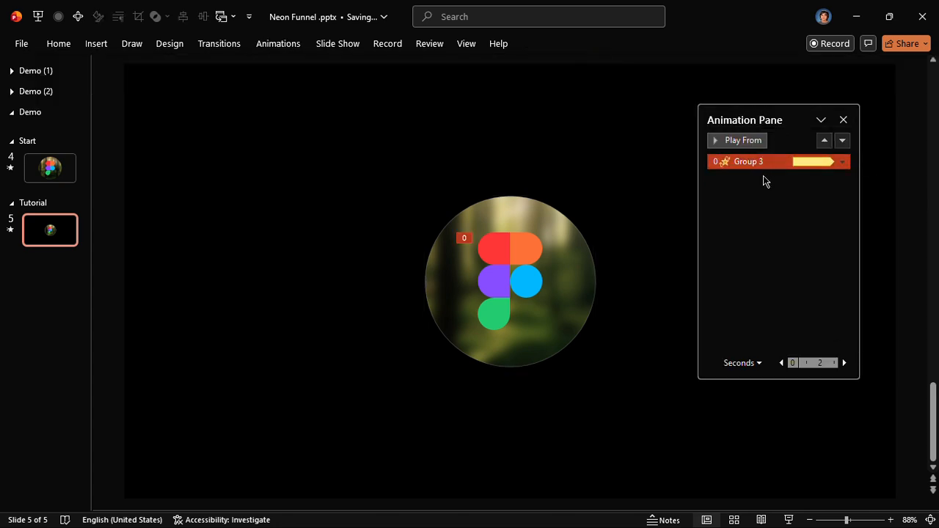
{"action": "left_click", "coordinate": [844, 119]}
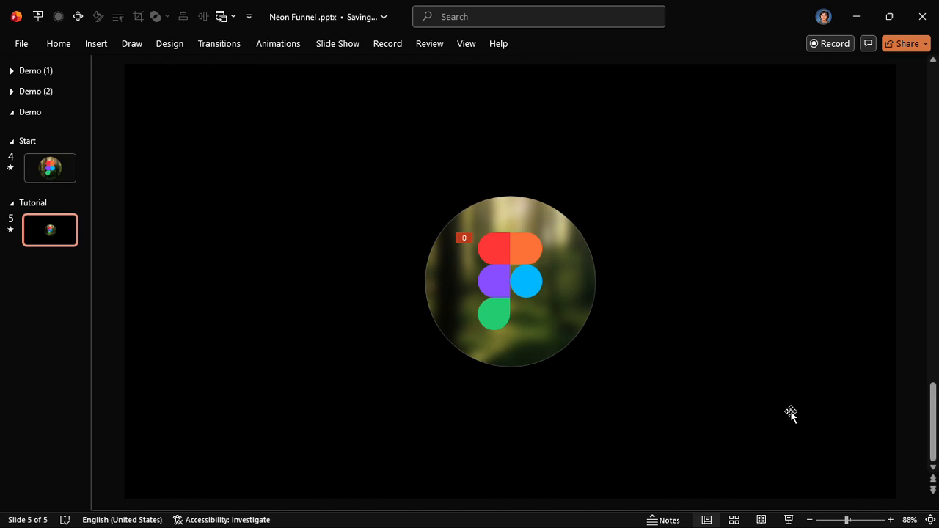
{"action": "left_click", "coordinate": [787, 519]}
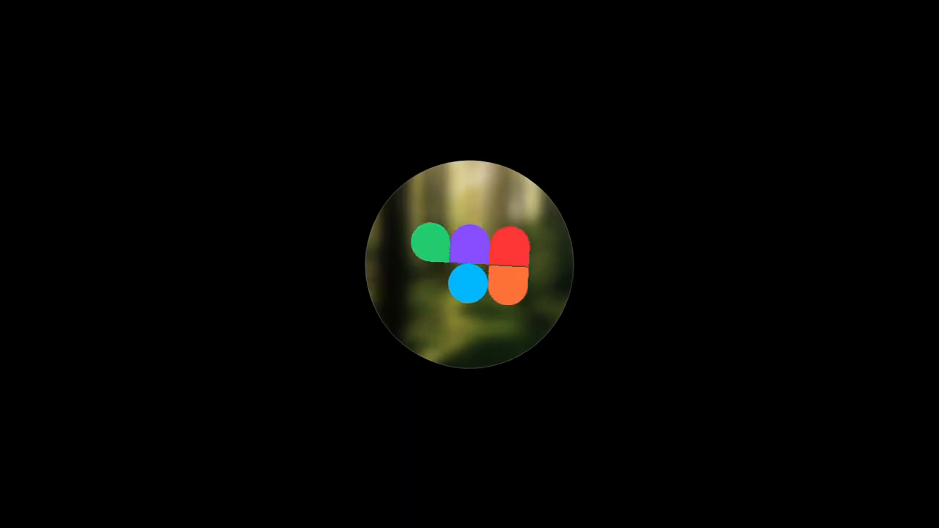
{"action": "key", "text": "Escape"}
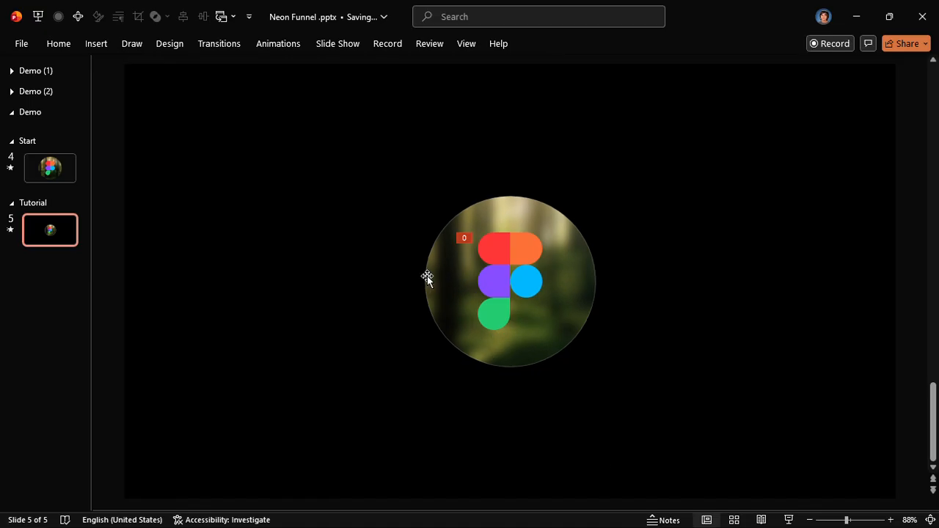
- Open the Figma logo's spin duration for editing, play the slide in slide show, and clear the selection on returning
{"action": "left_click", "coordinate": [510, 261]}
{"action": "left_click", "coordinate": [279, 44]}
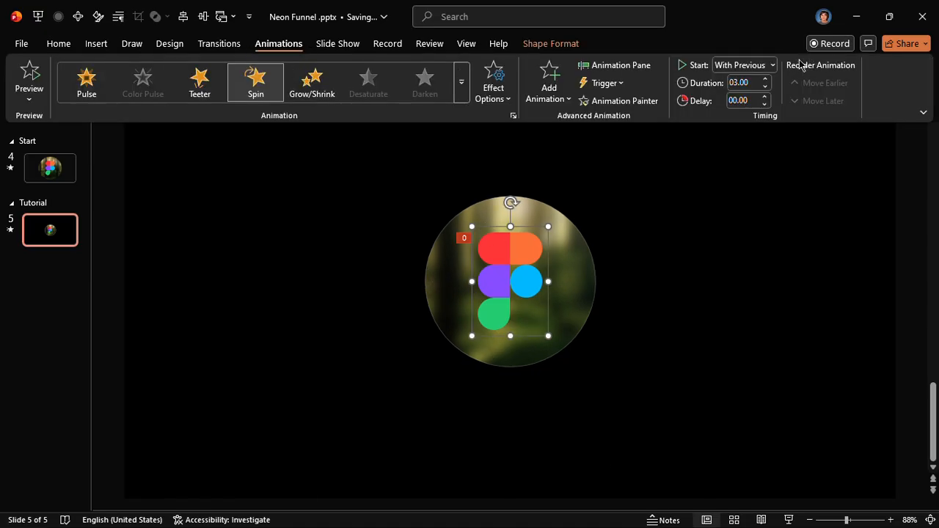
{"action": "left_click", "coordinate": [752, 83]}
{"action": "left_click", "coordinate": [790, 520]}
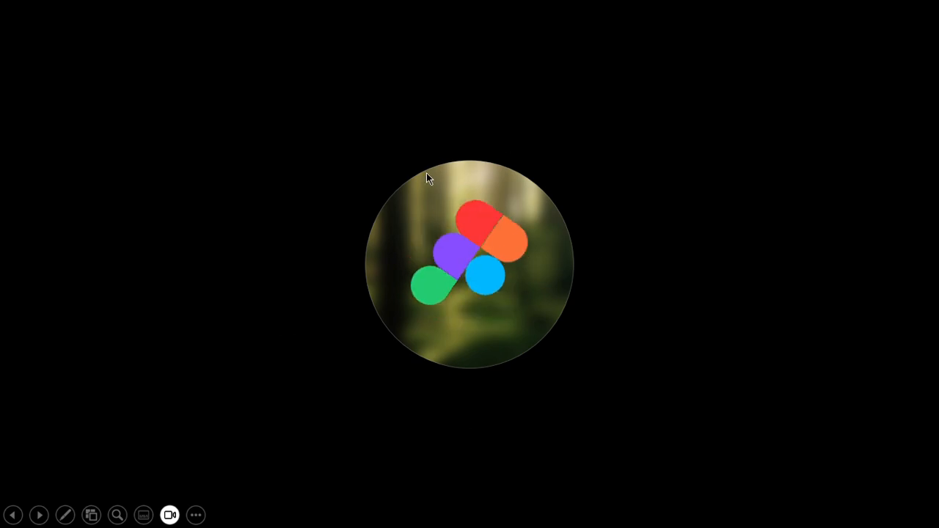
{"action": "key", "text": "Escape"}
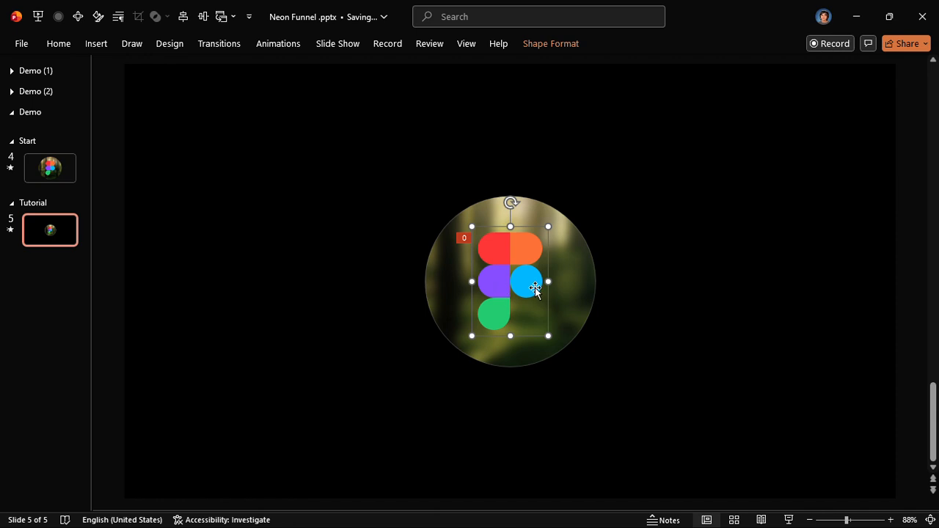
{"action": "left_click", "coordinate": [649, 219]}
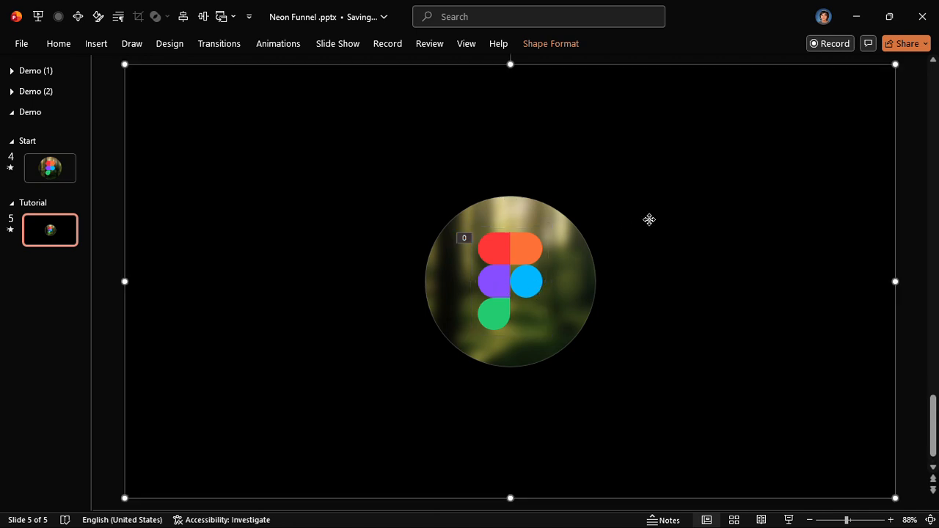
{"action": "left_click", "coordinate": [113, 196]}
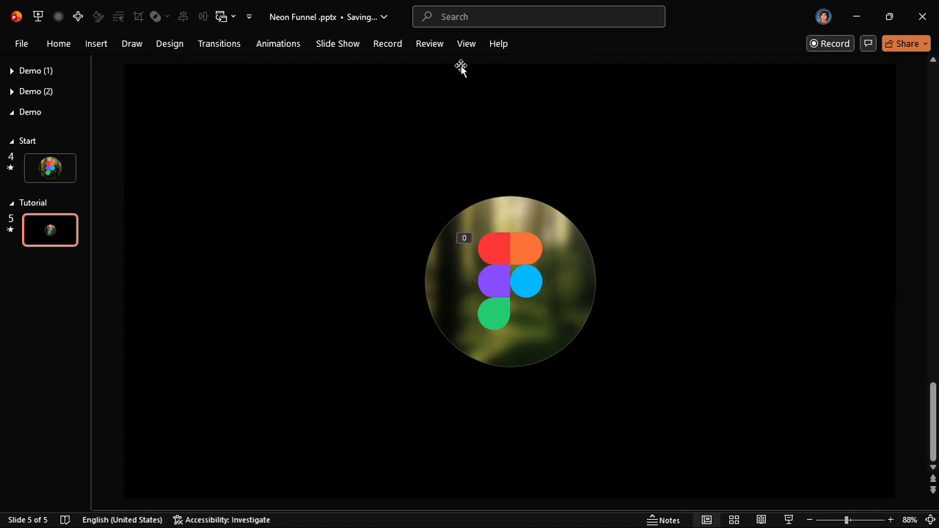